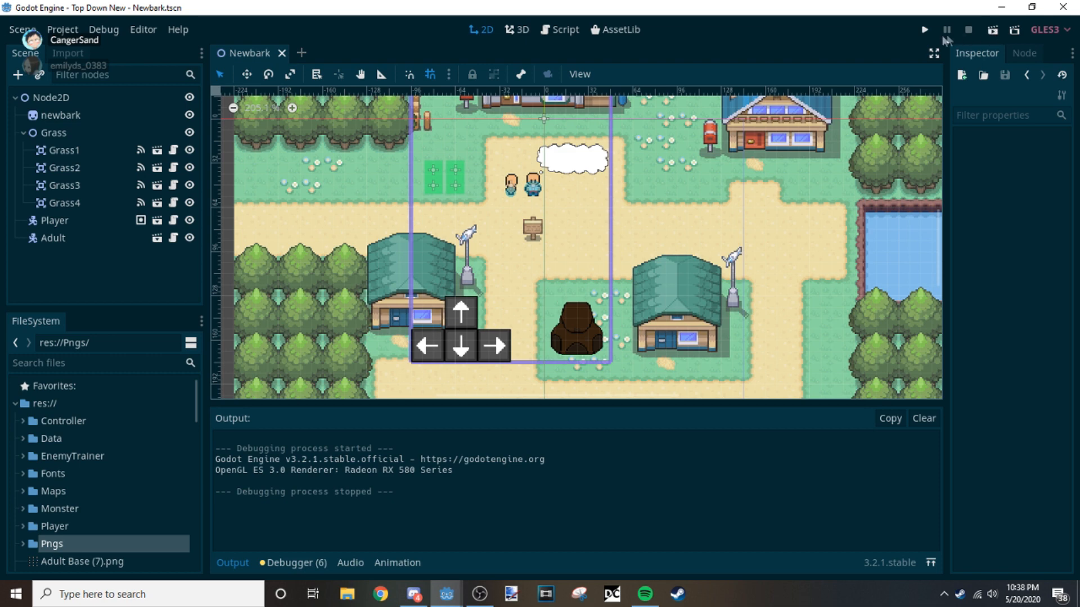
Step: Test the on-screen arrow controls in a run of the game, close the run and inspect the Newbark map
click(923, 31)
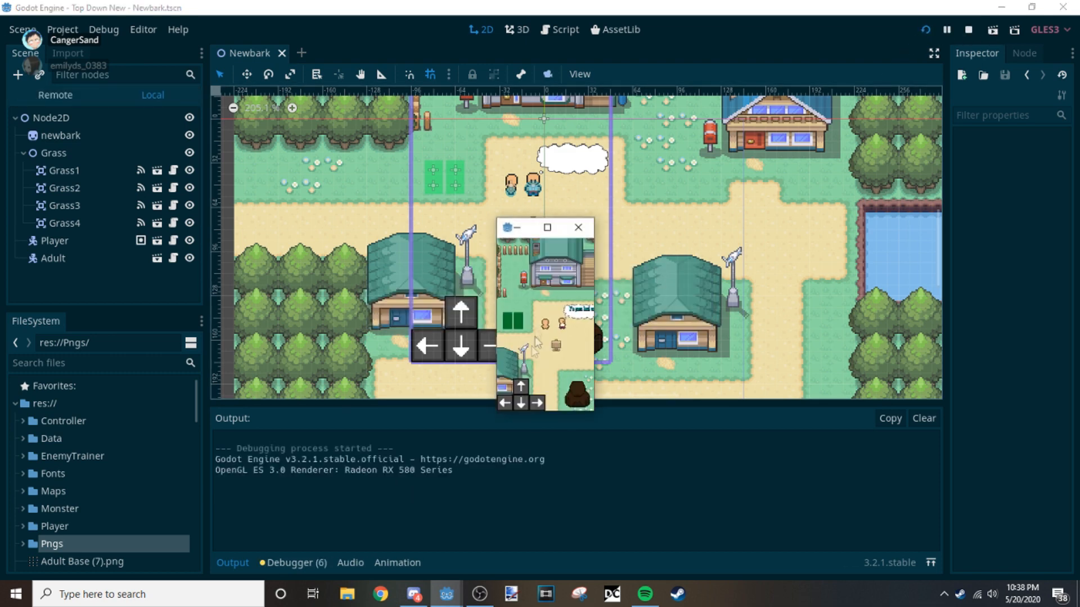
click(521, 405)
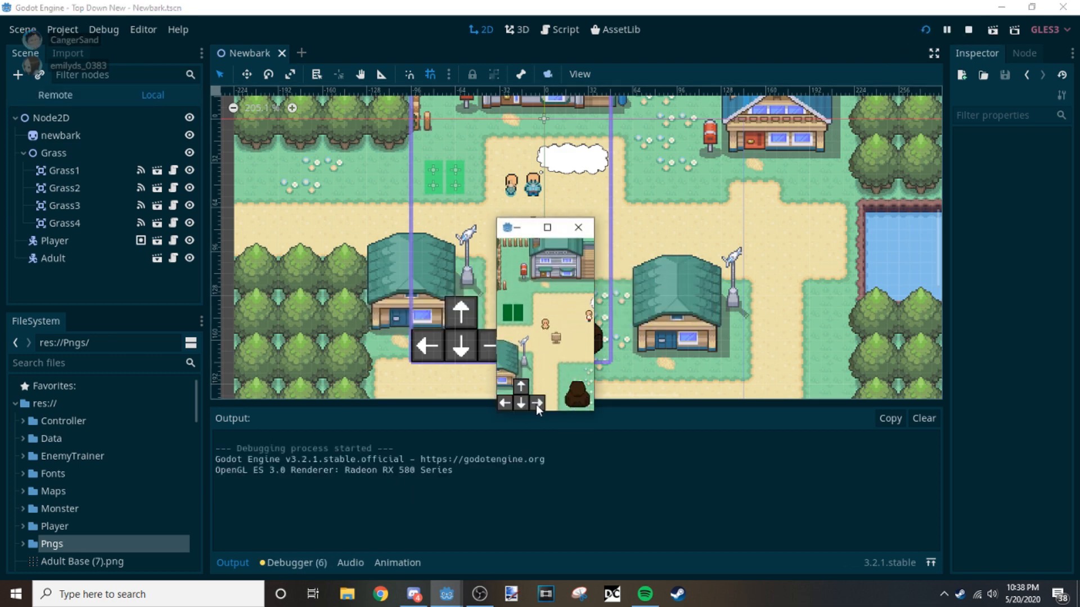
click(578, 228)
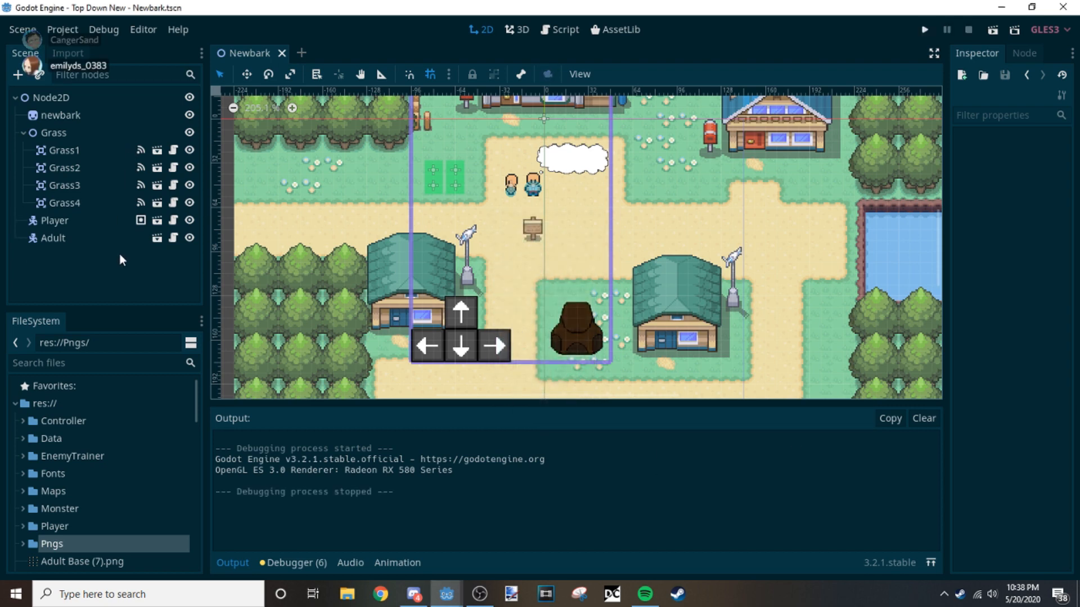
scroll(512, 251, up, 3)
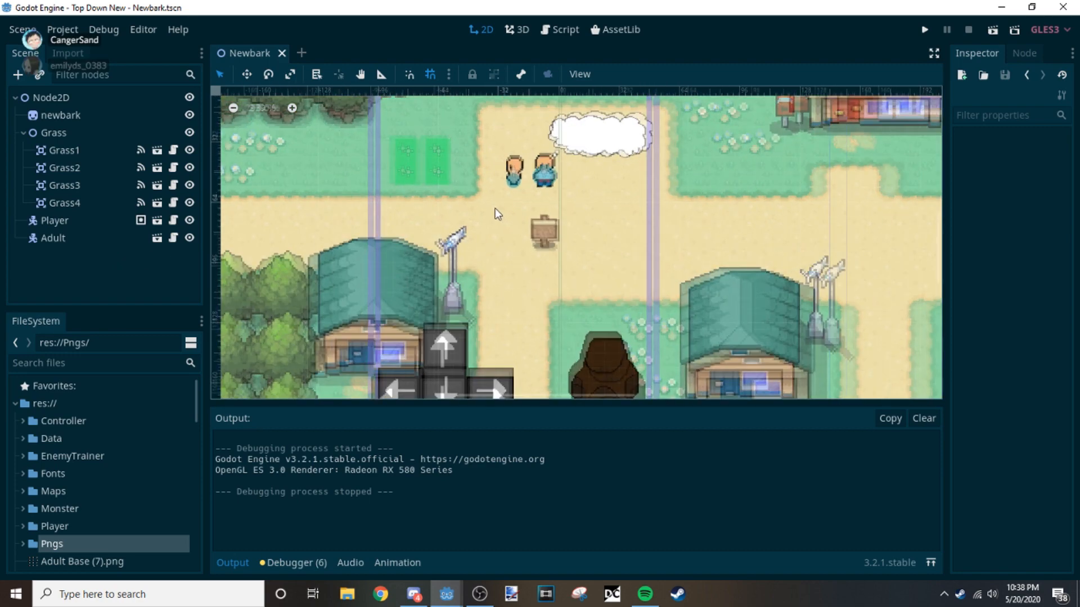
scroll(506, 275, up, 1)
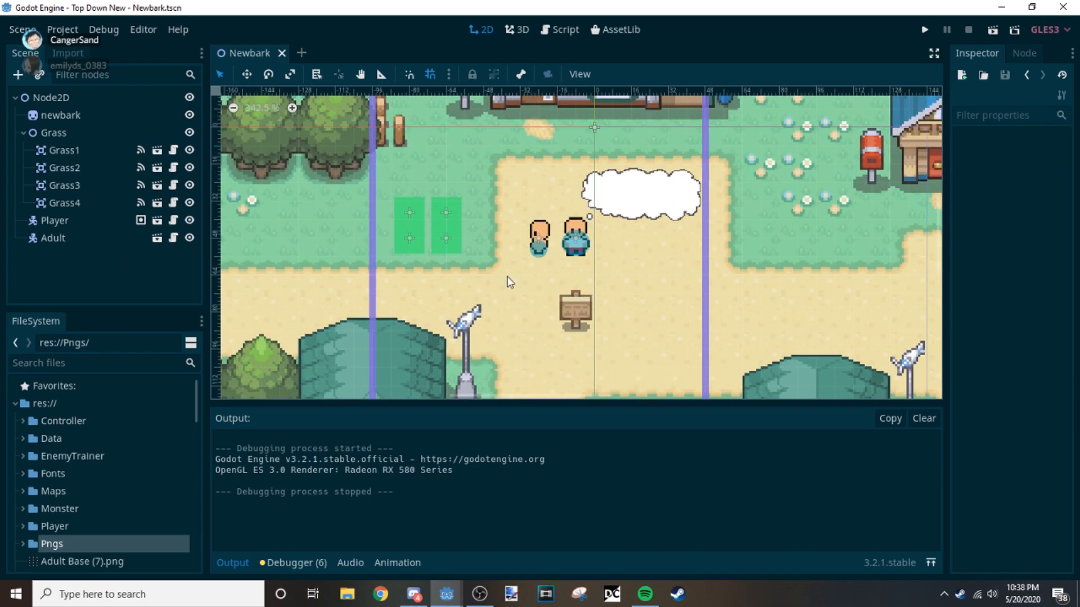
Step: Create a new 2D scene with its root node named keyboardpressedbutton and save it as keyboardpressedbutton.tscn
click(301, 54)
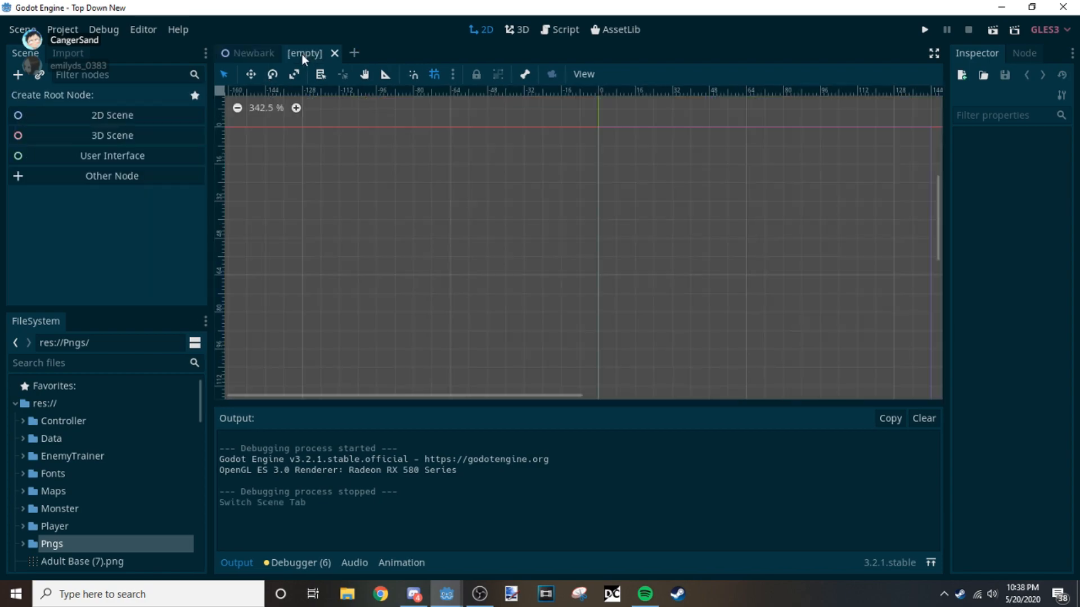
click(92, 115)
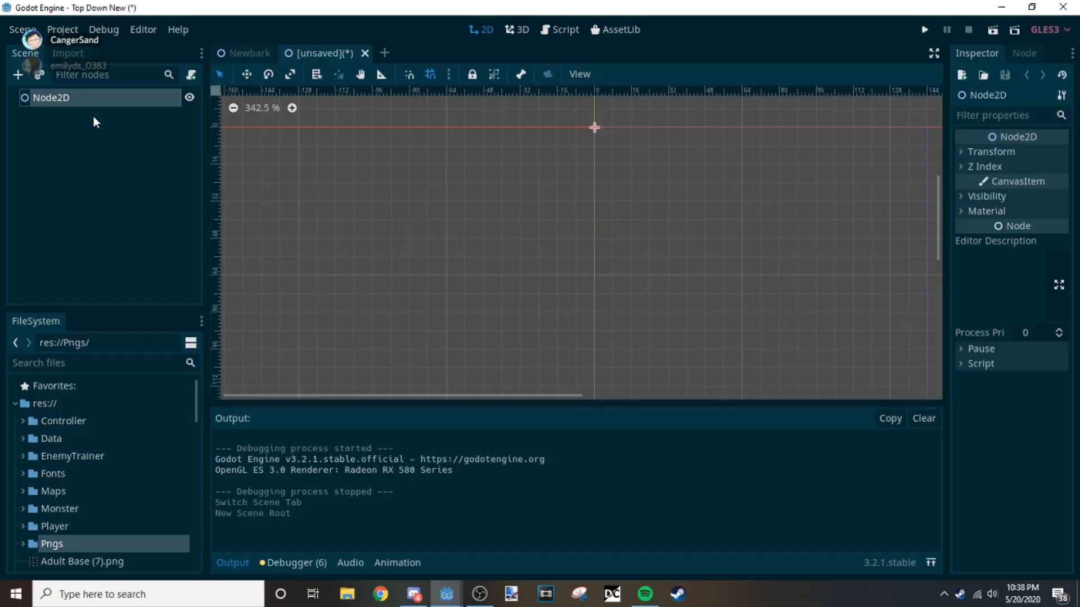
double_click(55, 101)
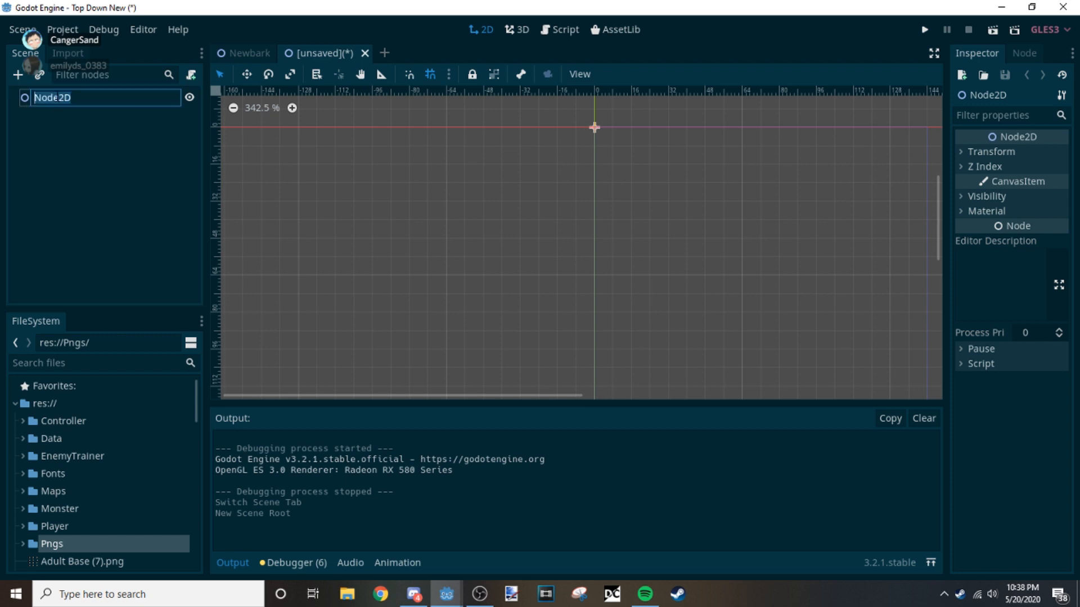
text(kebn)
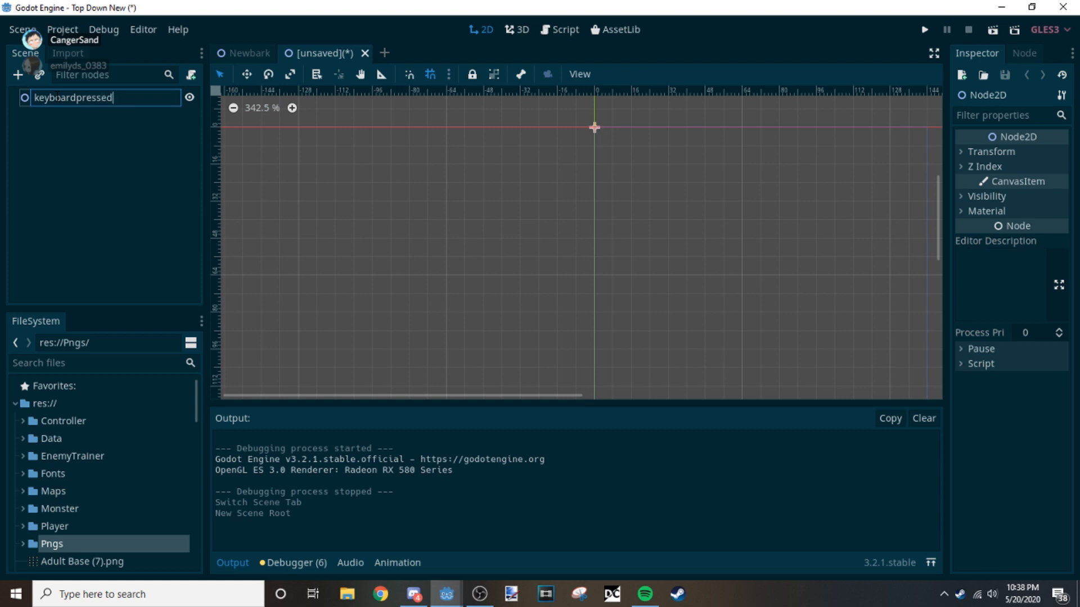
click(72, 211)
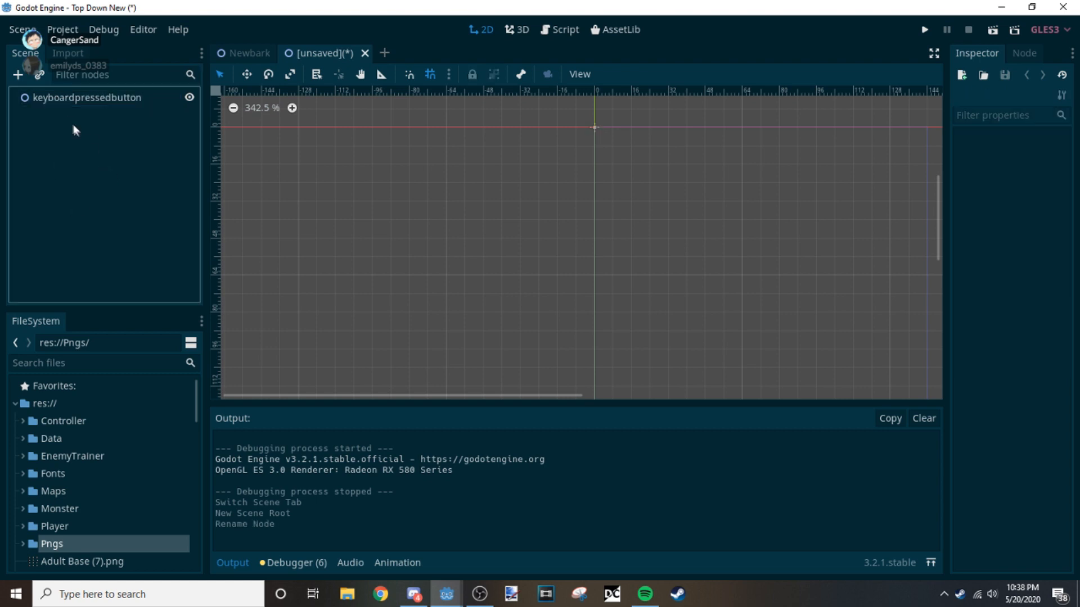
key(ctrl+s)
click(414, 495)
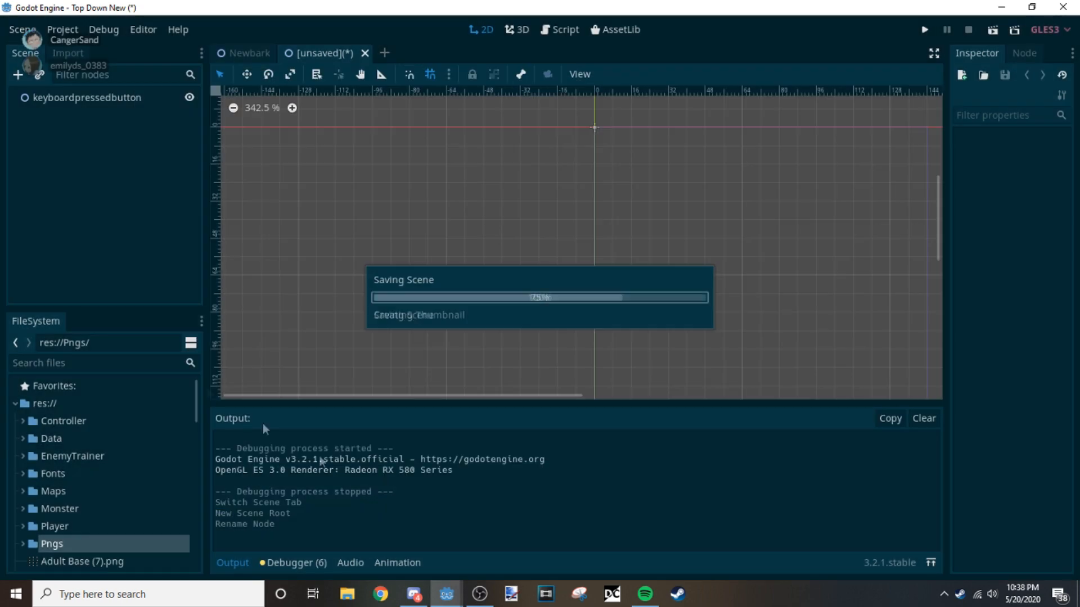
Step: Add a TouchScreenButton node as a child of the keyboardpressedbutton root node
click(17, 75)
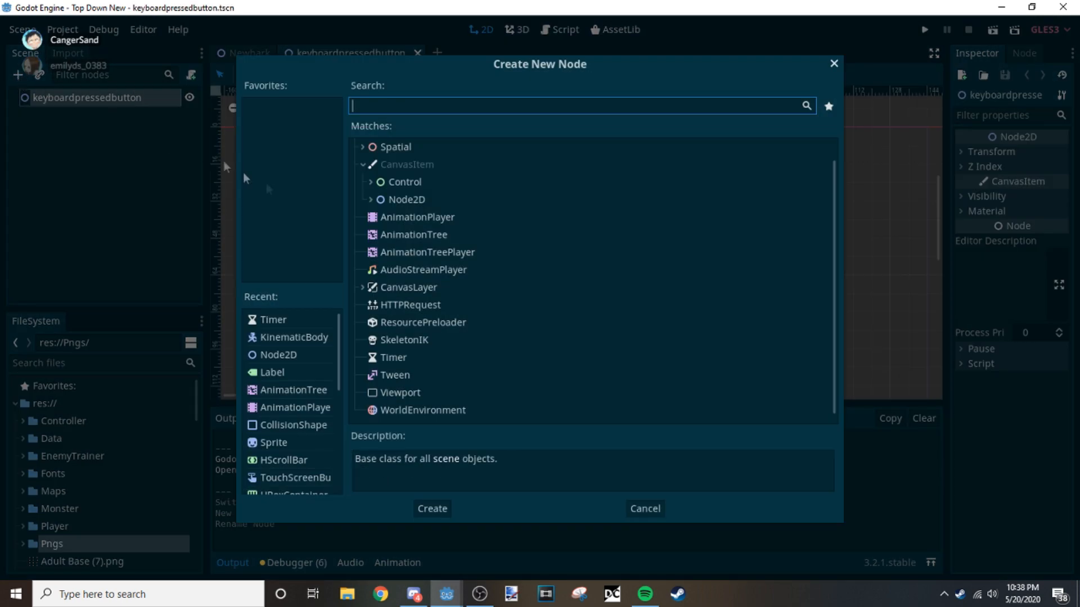
scroll(303, 367, down, 5)
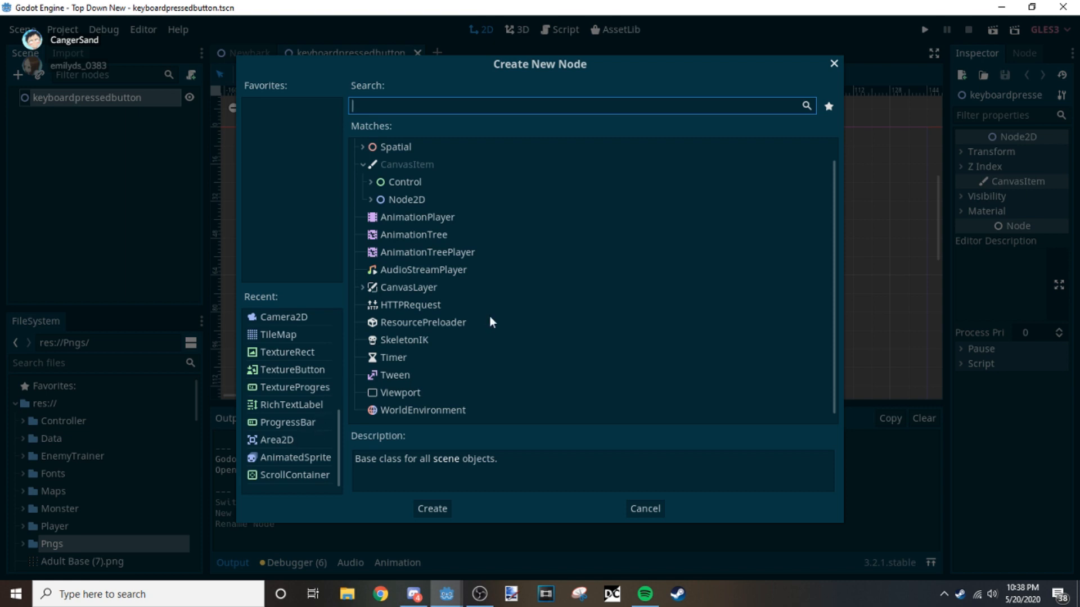
scroll(392, 244, down, 1)
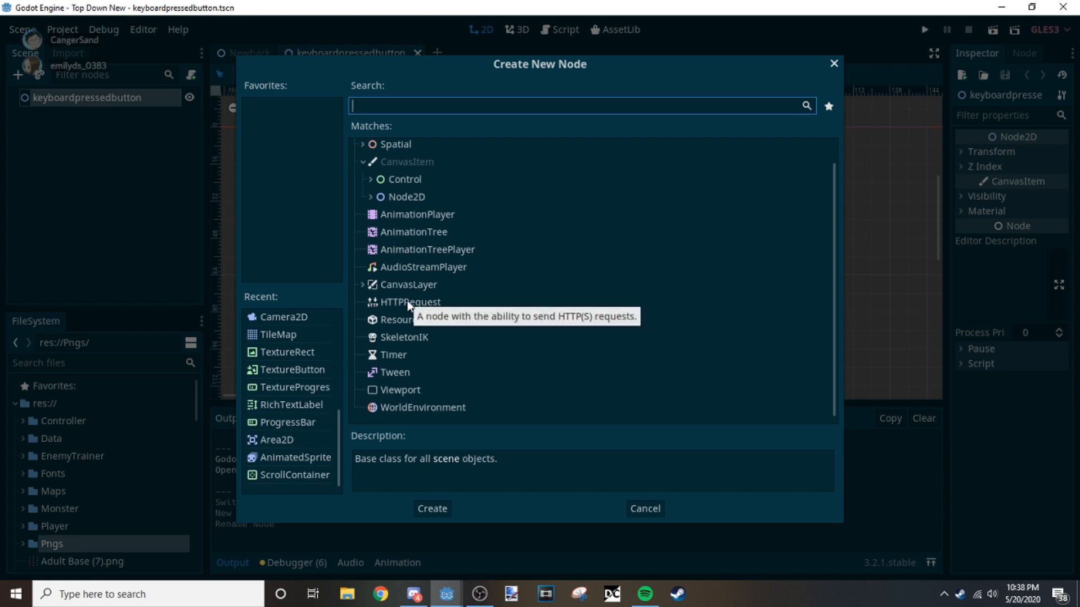
text(touch)
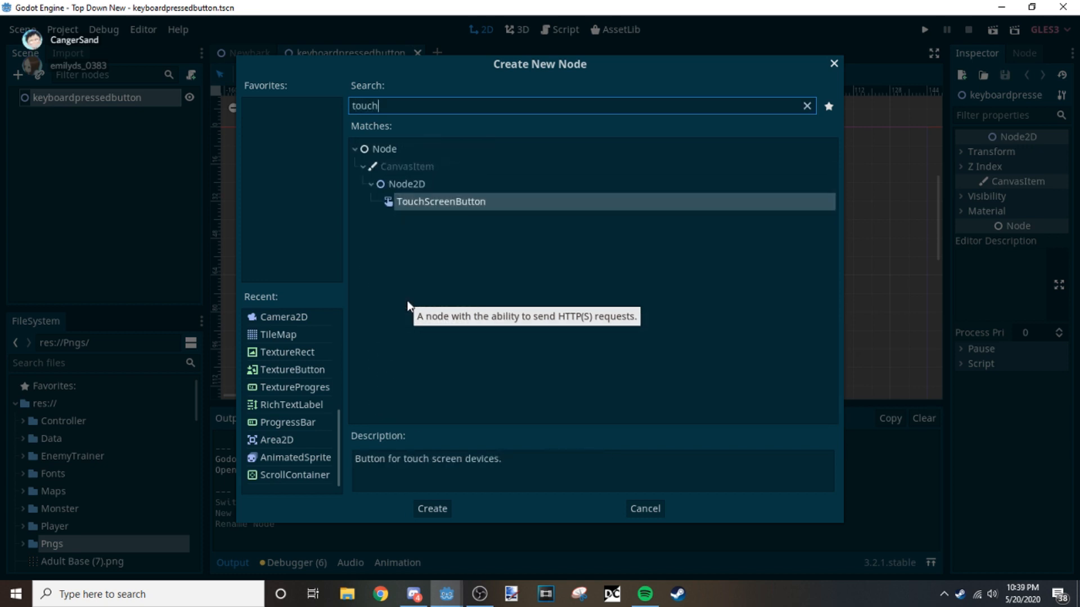
click(448, 201)
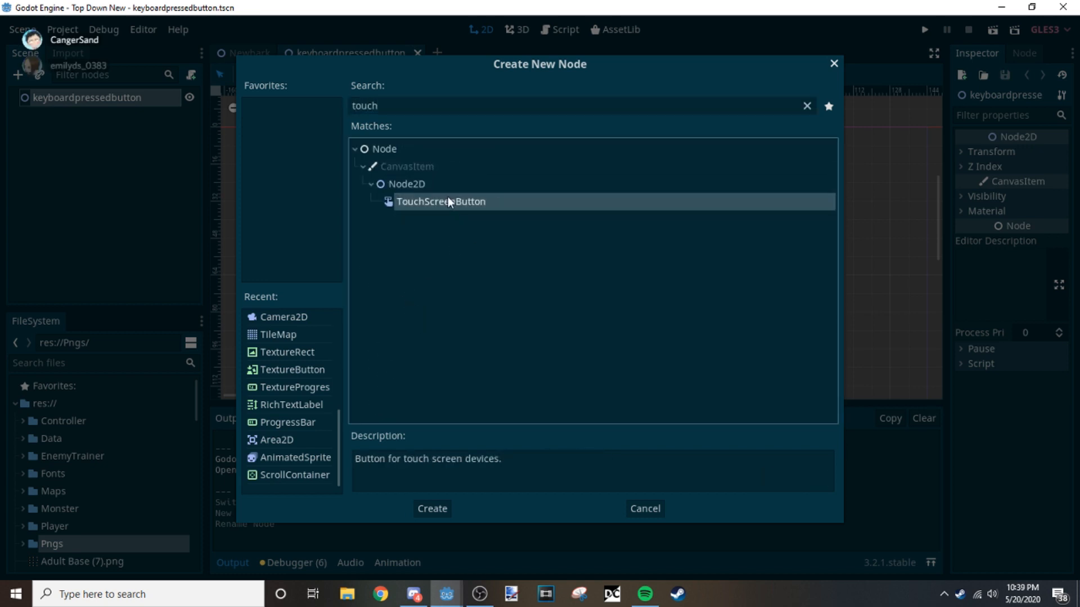
double_click(449, 201)
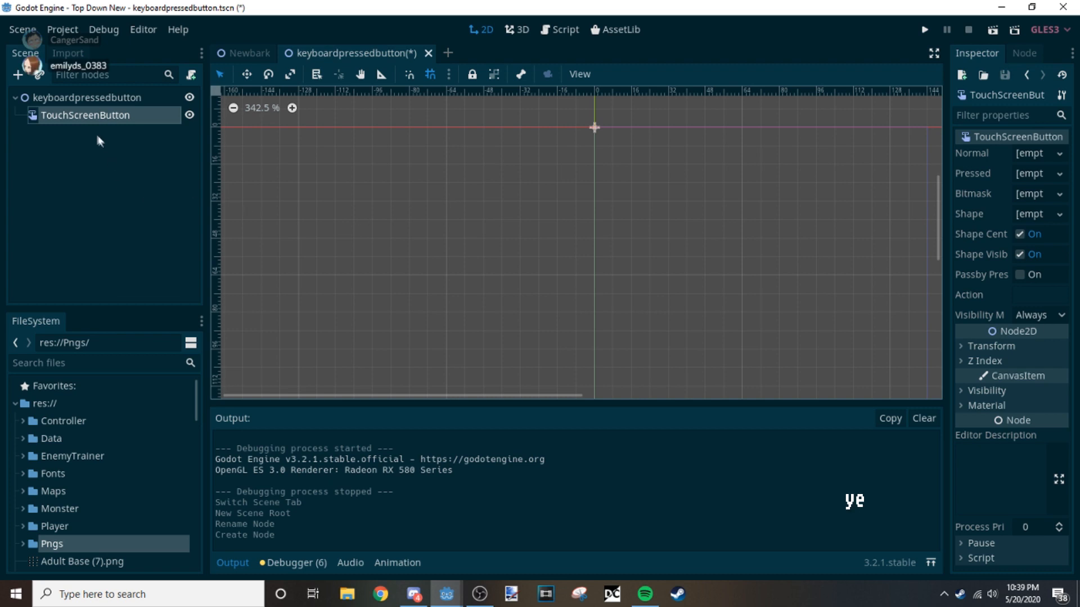
Step: Attach a new GDScript, keyboardpressedbutton.gd, to the root node and delete its template code
key(Up)
click(193, 75)
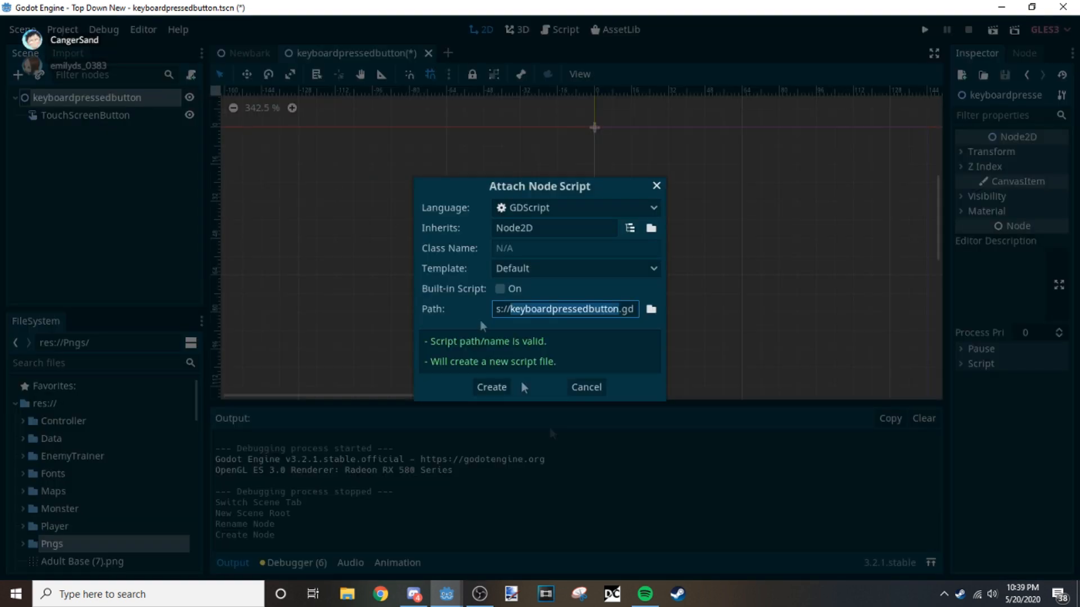
click(490, 387)
drag(360, 324, 293, 141)
key(BackSpace)
Step: Select the TouchScreenButton node and expand the project's Controller/Sprites folder to list the arrow images
click(62, 118)
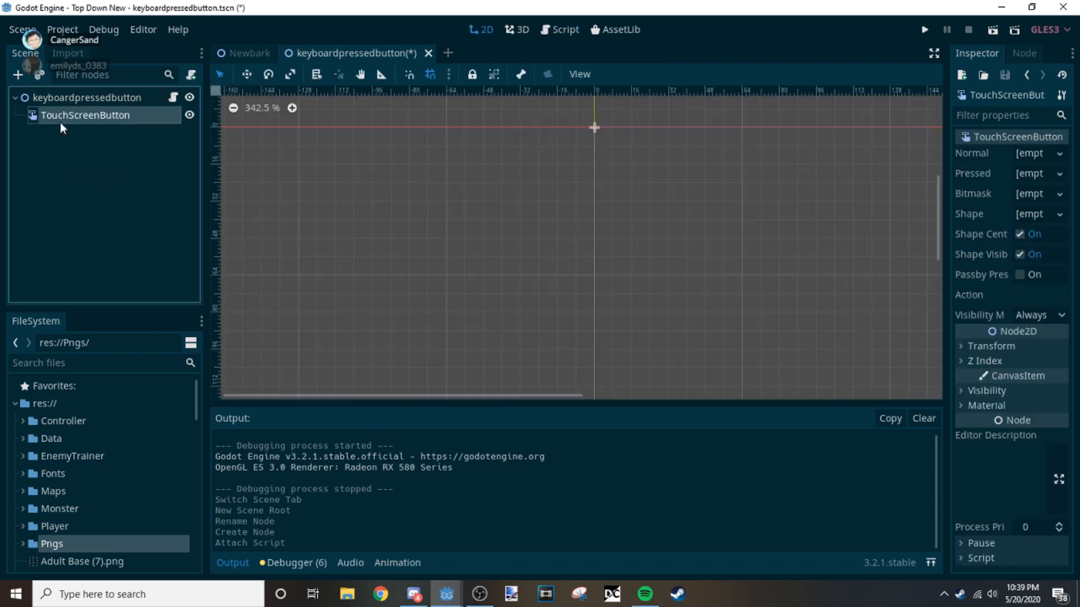
scroll(24, 403, down, 3)
click(25, 403)
scroll(55, 433, down, 2)
scroll(48, 439, up, 4)
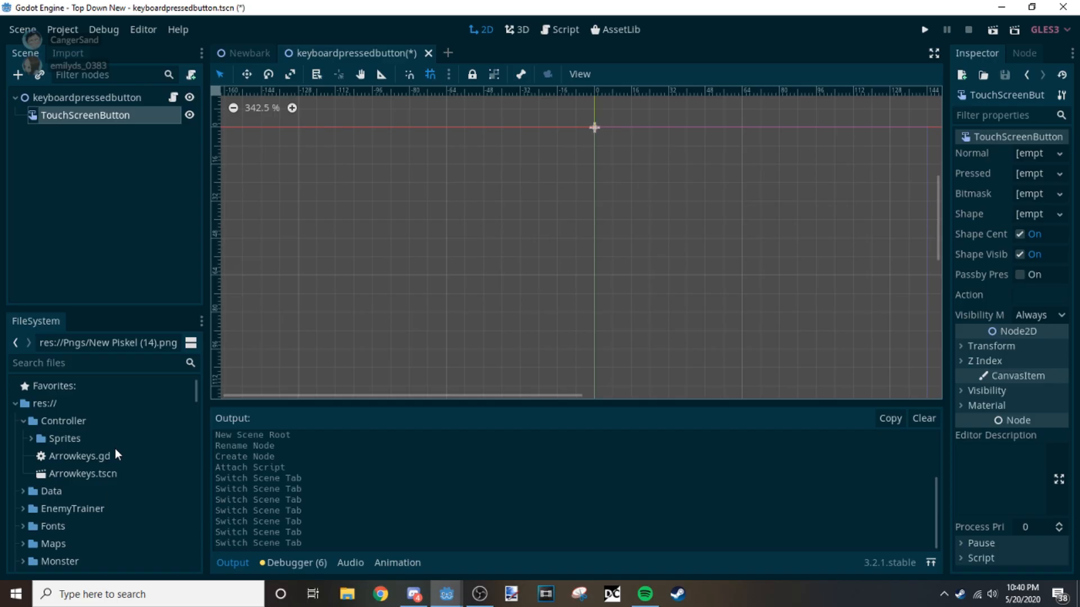
click(23, 422)
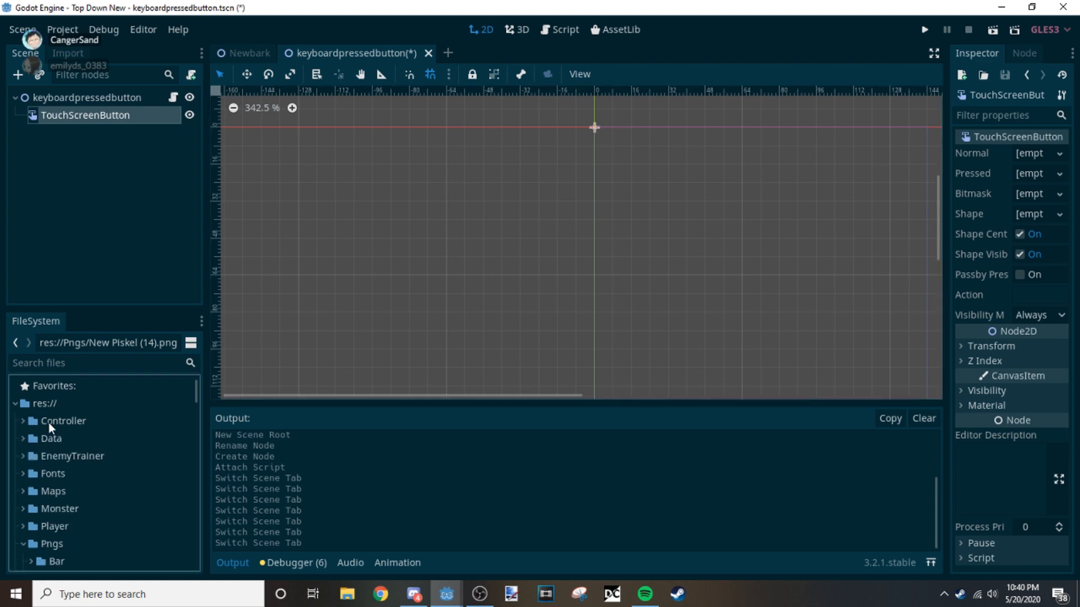
click(23, 422)
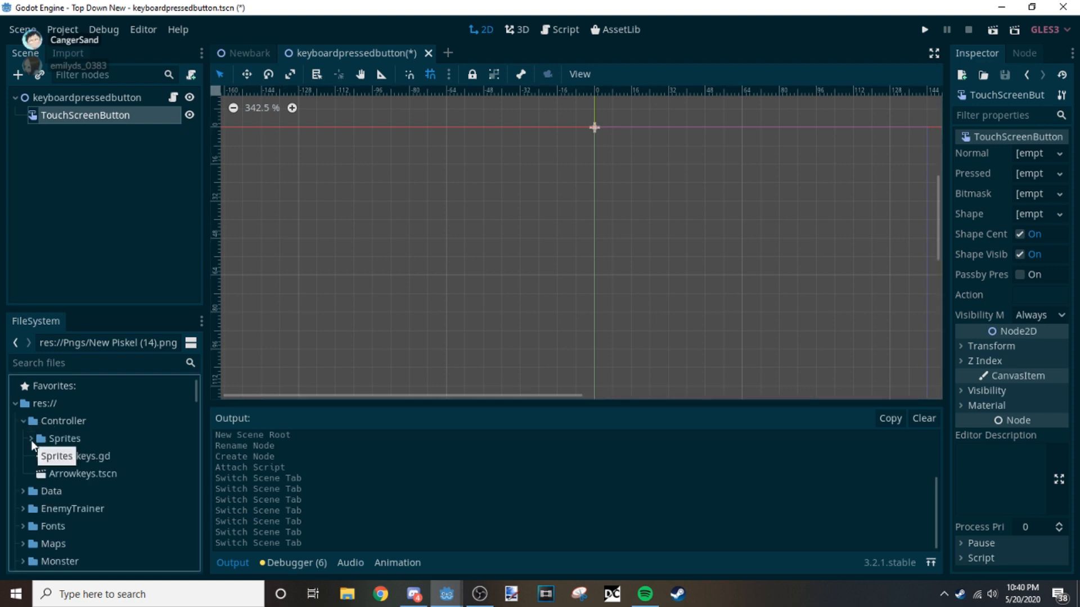
click(31, 439)
scroll(73, 460, down, 2)
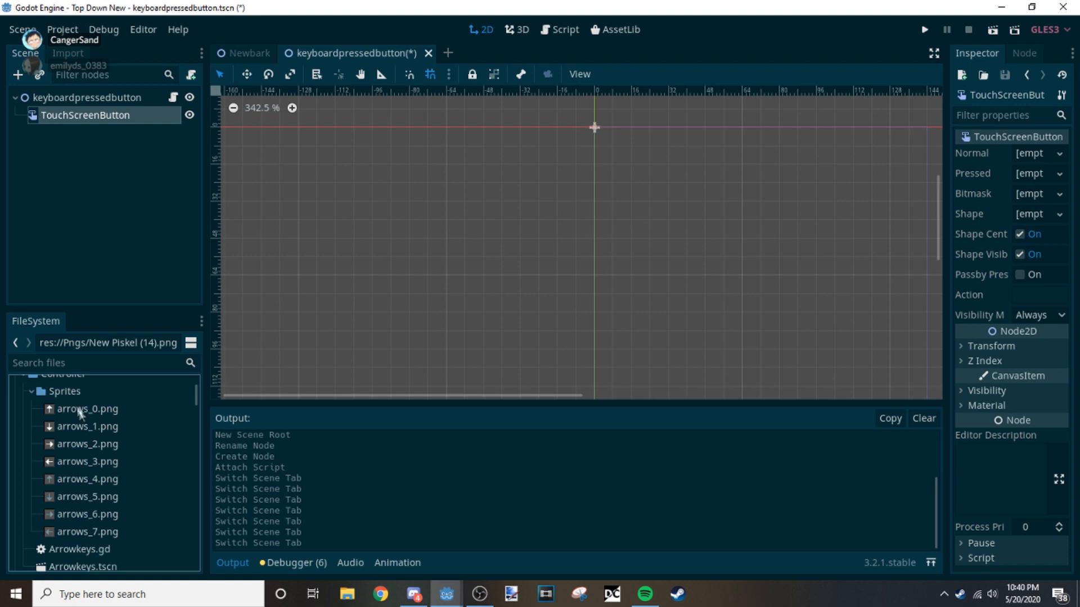
Step: Rename the TouchScreenButton node as upbutton
double_click(101, 123)
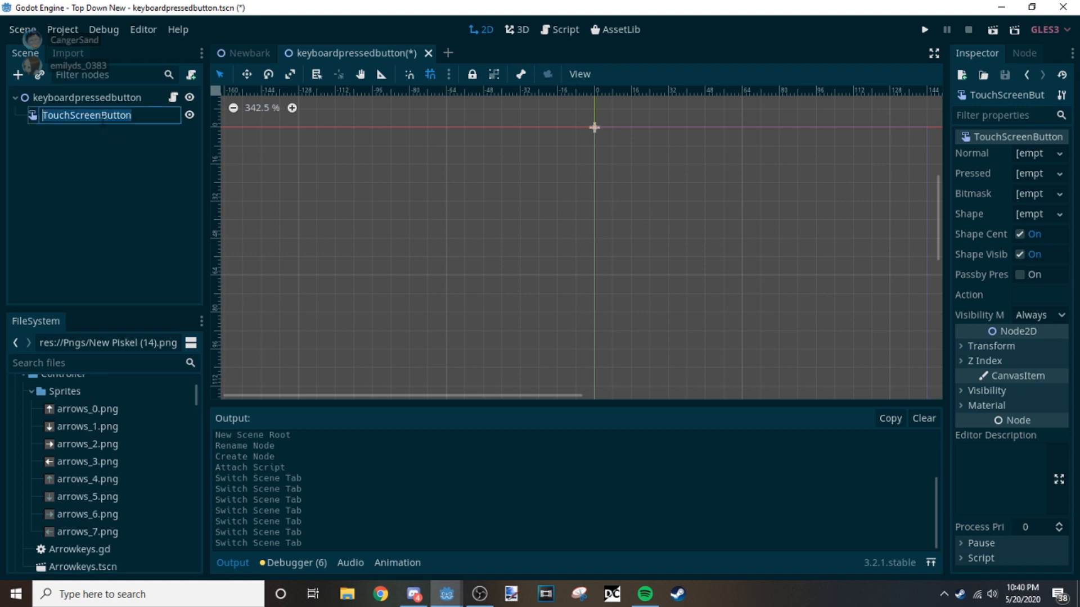
text(upbutto)
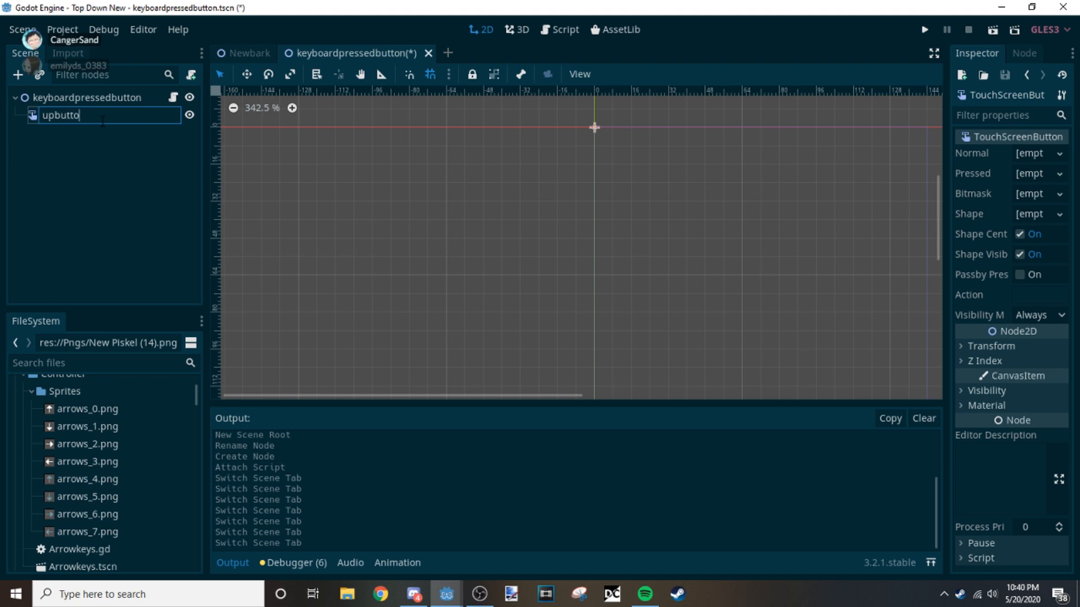
text(n)
click(108, 144)
Step: Duplicate upbutton to make three more touch buttons, renamed downbutton, leftbutton and rightbutton
click(89, 121)
key(ctrl+d)
double_click(56, 134)
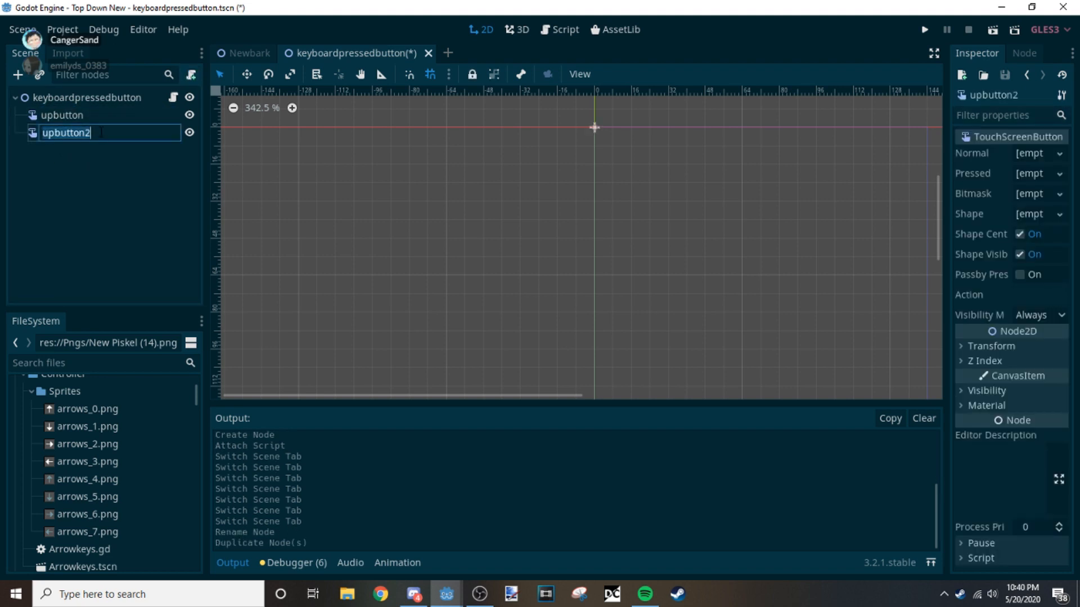
text(donw)
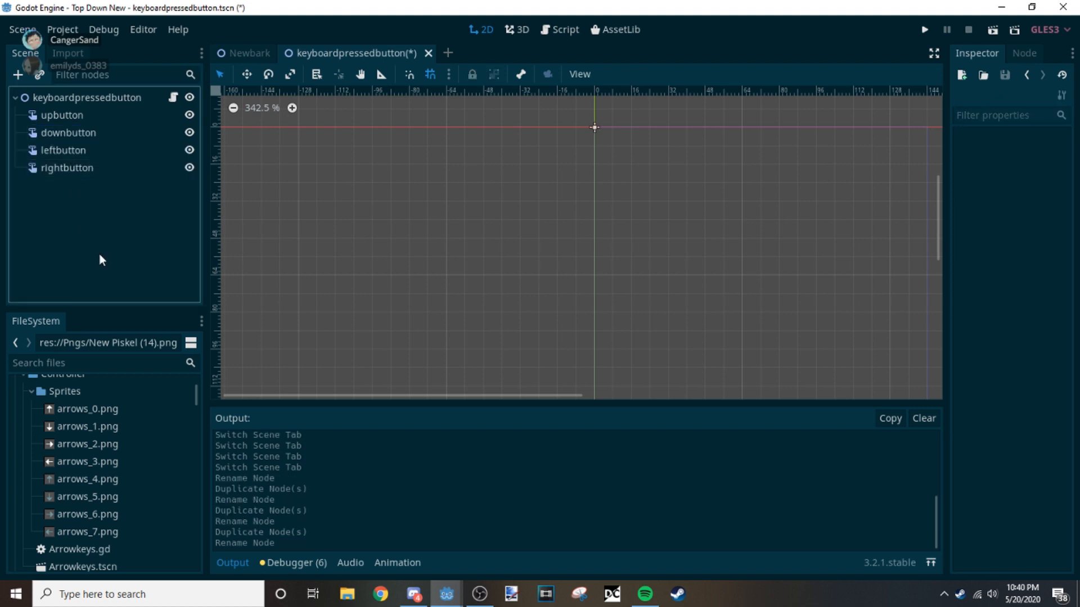
Step: Assign arrows_0.png as upbutton's normal texture and arrows_4.png as pressed, and arrows_1.png and arrows_5.png likewise to downbutton
click(106, 121)
drag(90, 411, 1027, 156)
drag(90, 480, 1023, 200)
click(70, 132)
drag(73, 497, 1023, 177)
drag(88, 428, 1023, 155)
Step: Assign arrows_3.png as leftbutton's normal texture and arrows_7.png as pressed, and arrows_2.png and arrows_6.png likewise to rightbutton
click(62, 150)
drag(67, 467, 1023, 166)
drag(84, 533, 1022, 177)
click(67, 168)
drag(84, 446, 1021, 155)
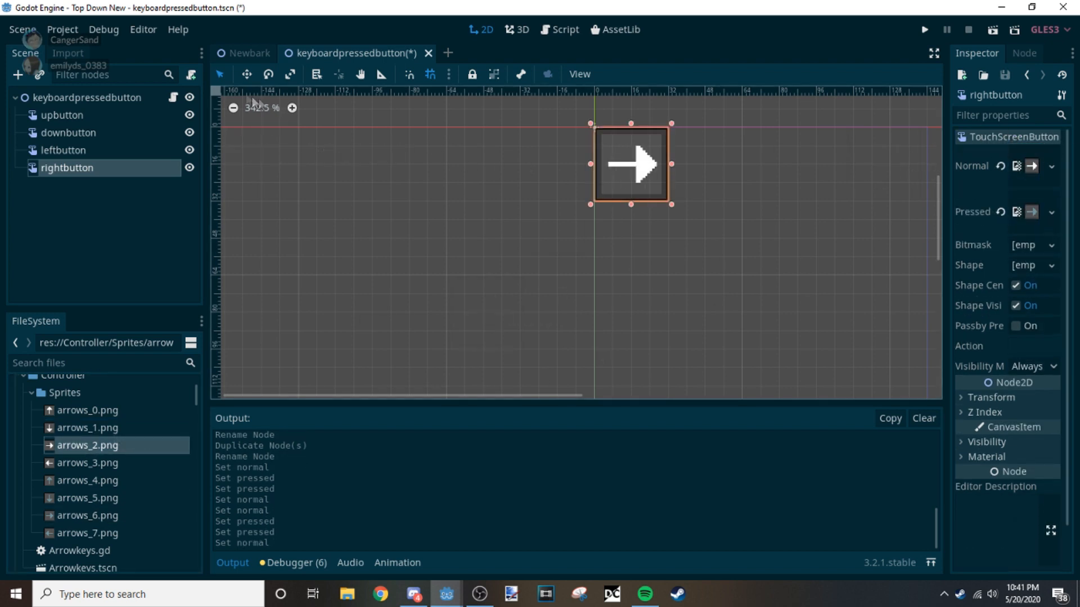
Step: Move rightbutton to the immediate right of downbutton and leftbutton to its immediate left, keeping grid snapping enabled
click(245, 74)
drag(656, 161, 730, 162)
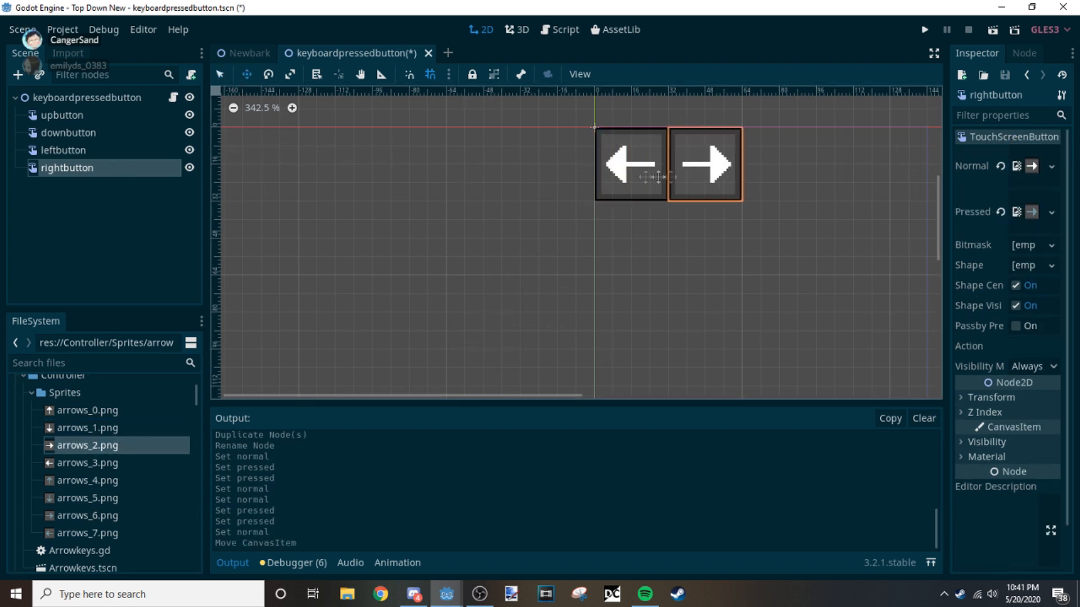
click(84, 150)
drag(630, 168, 554, 169)
middle_drag(590, 238, 513, 349)
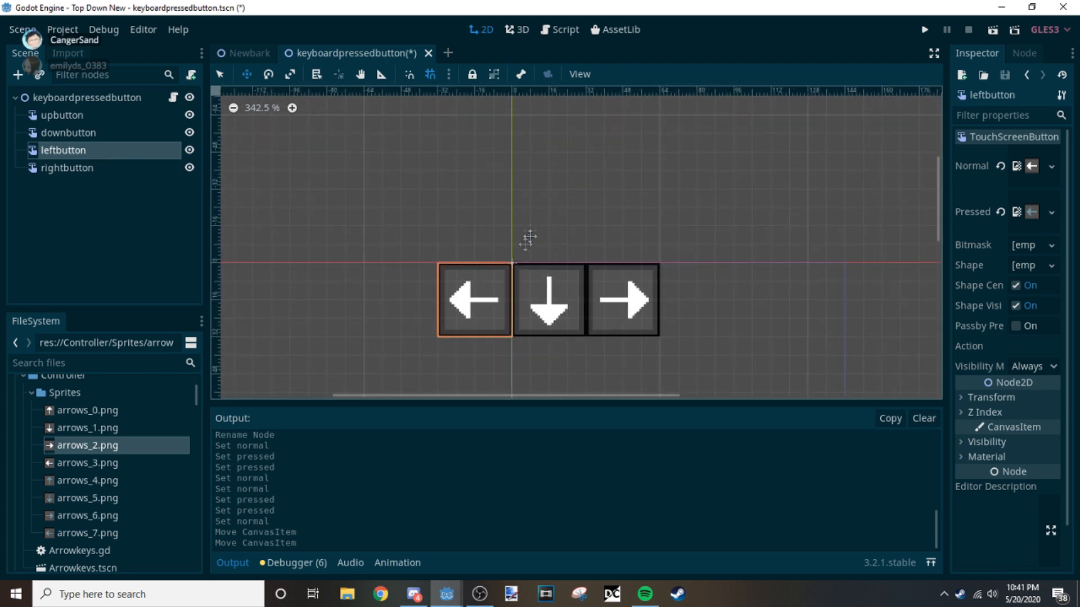
click(430, 75)
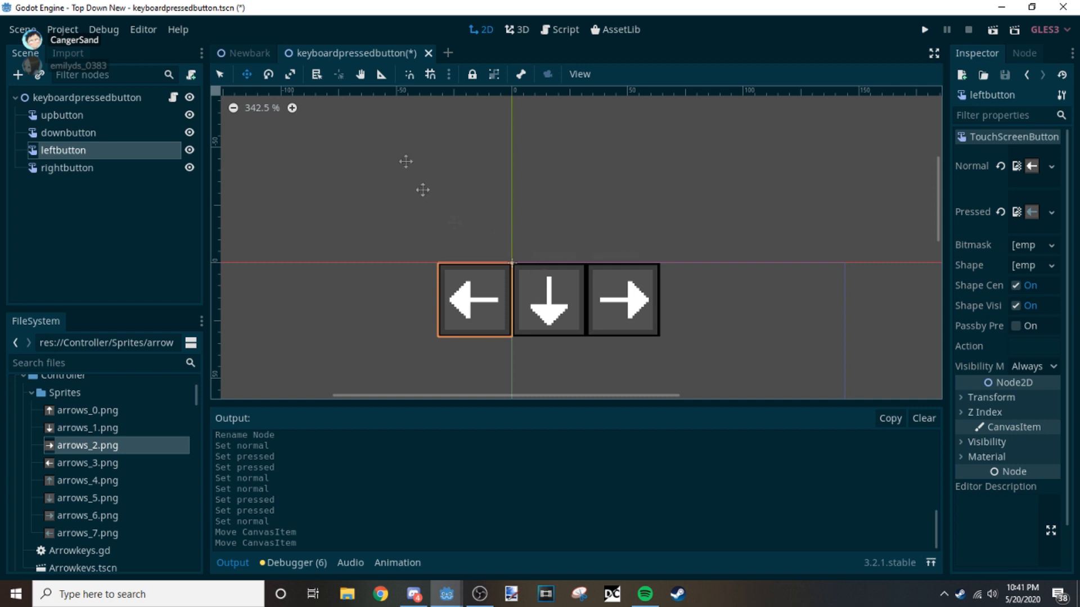
click(434, 73)
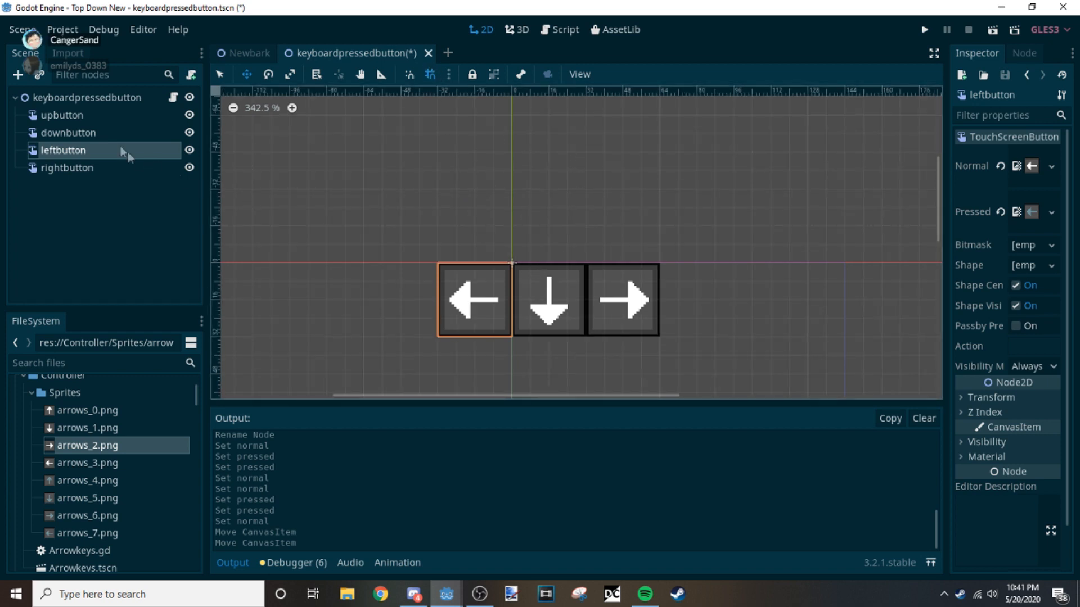
Step: Move upbutton directly above downbutton to complete the arrow-key layout
click(68, 132)
click(169, 115)
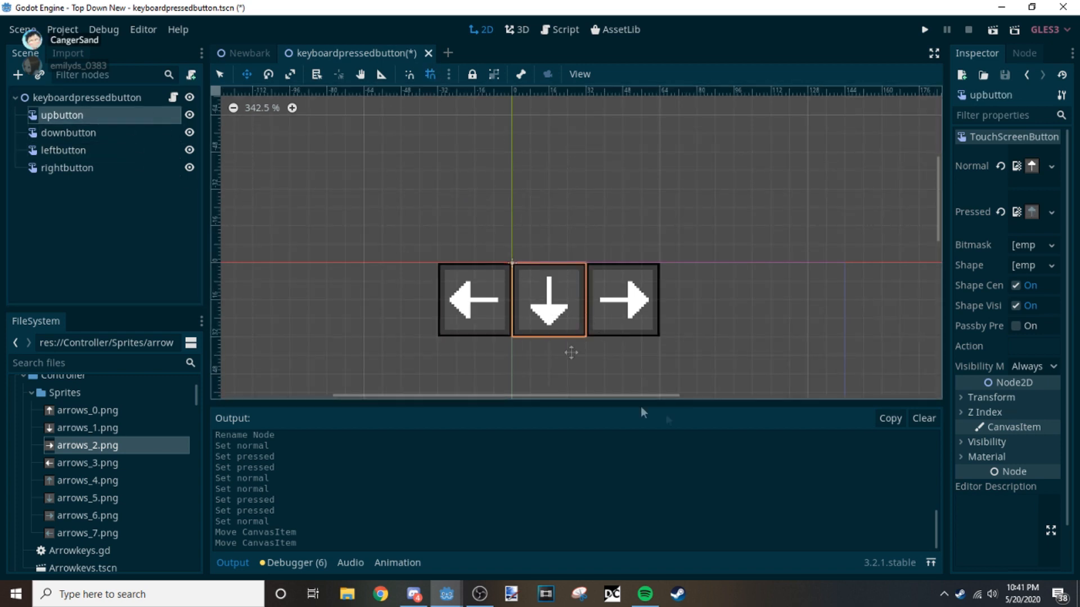
drag(549, 294, 566, 228)
scroll(667, 232, down, 3)
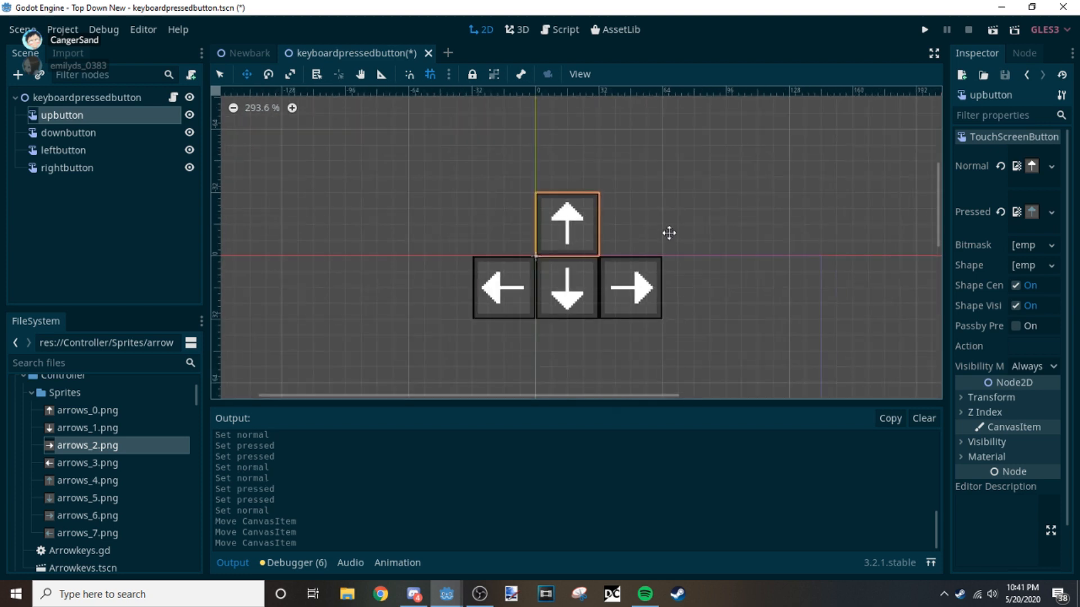
middle_drag(667, 232, 609, 237)
Step: Run the current scene, shrink the game window, test the down and right touch buttons, and close the game
click(993, 30)
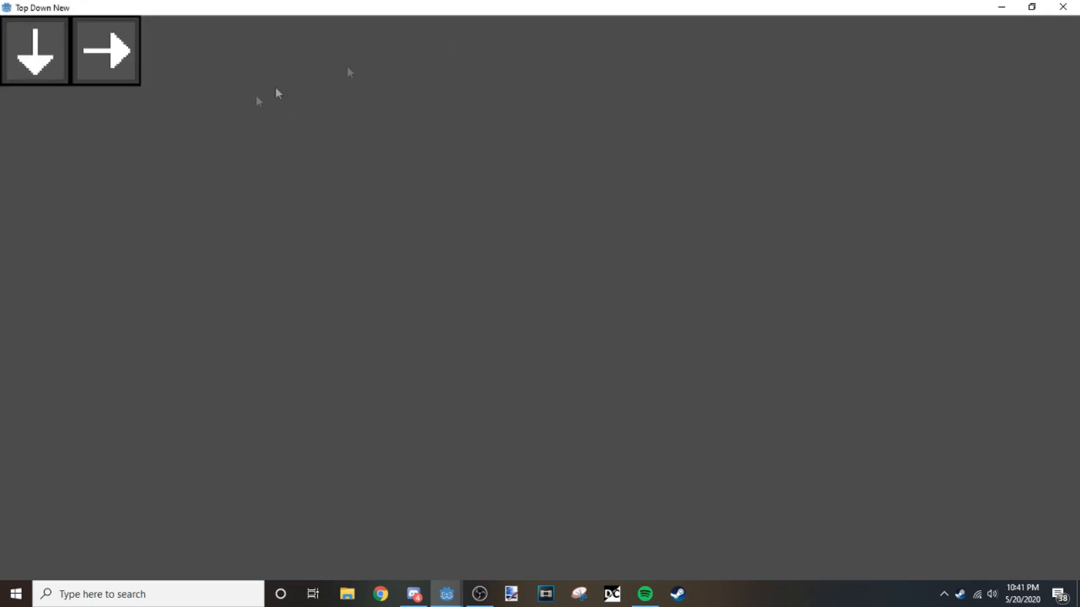
click(1032, 7)
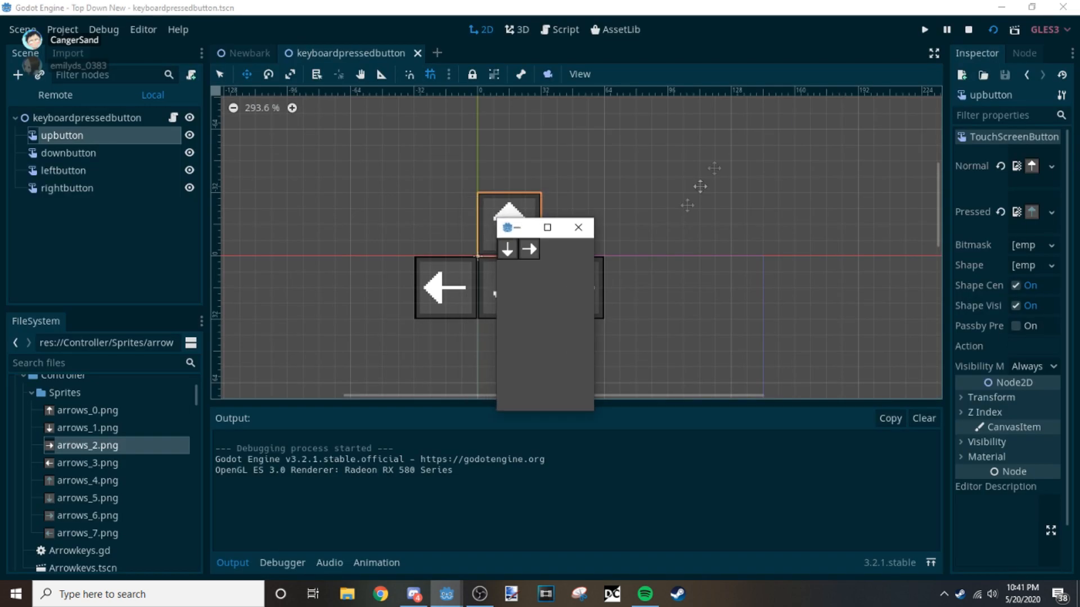
click(526, 251)
click(509, 252)
click(525, 251)
click(512, 256)
click(526, 252)
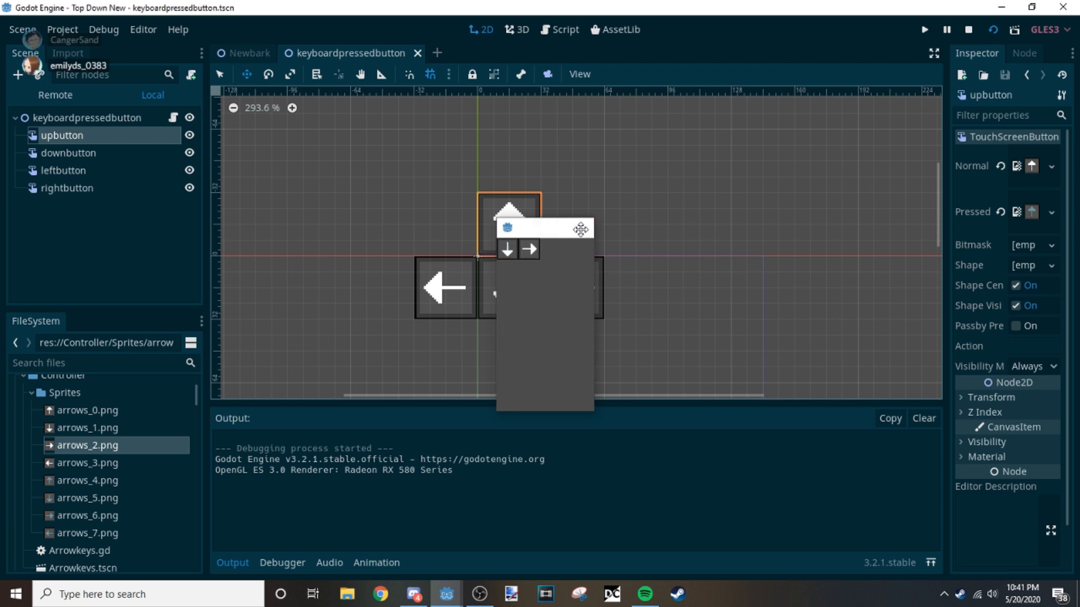
click(578, 227)
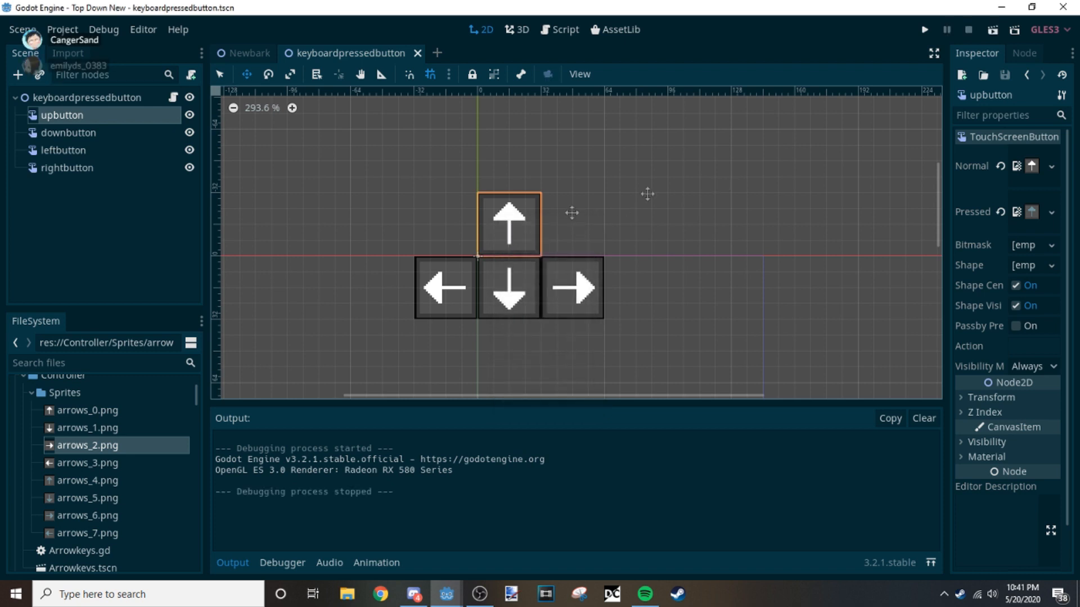
Step: Connect upbutton's pressed() signal to the keyboardpressedbutton script as _on_upbutton_pressed
click(137, 98)
click(144, 113)
click(1023, 54)
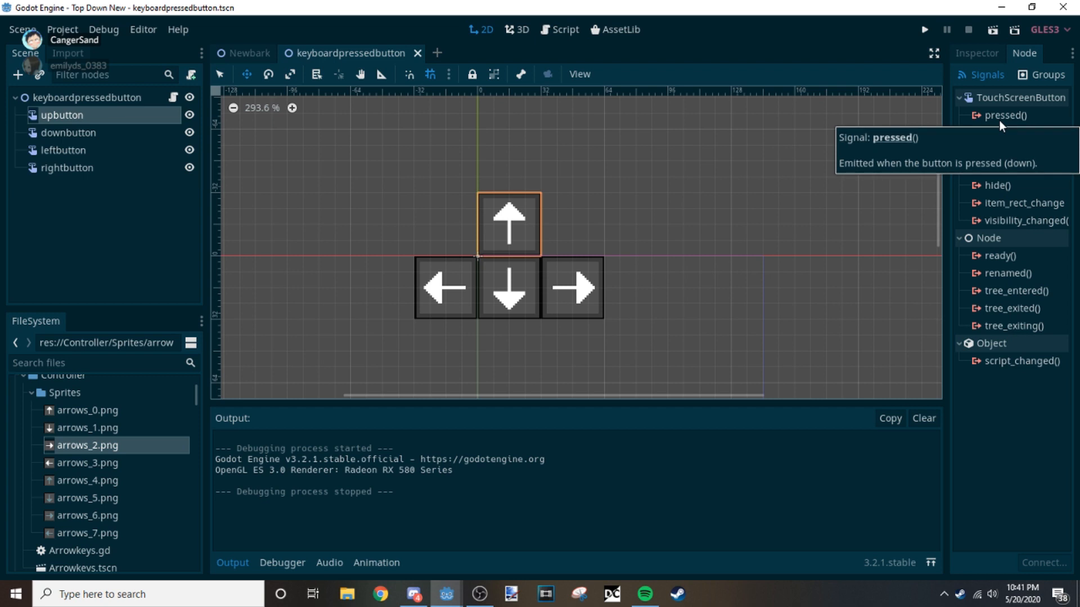
double_click(1000, 116)
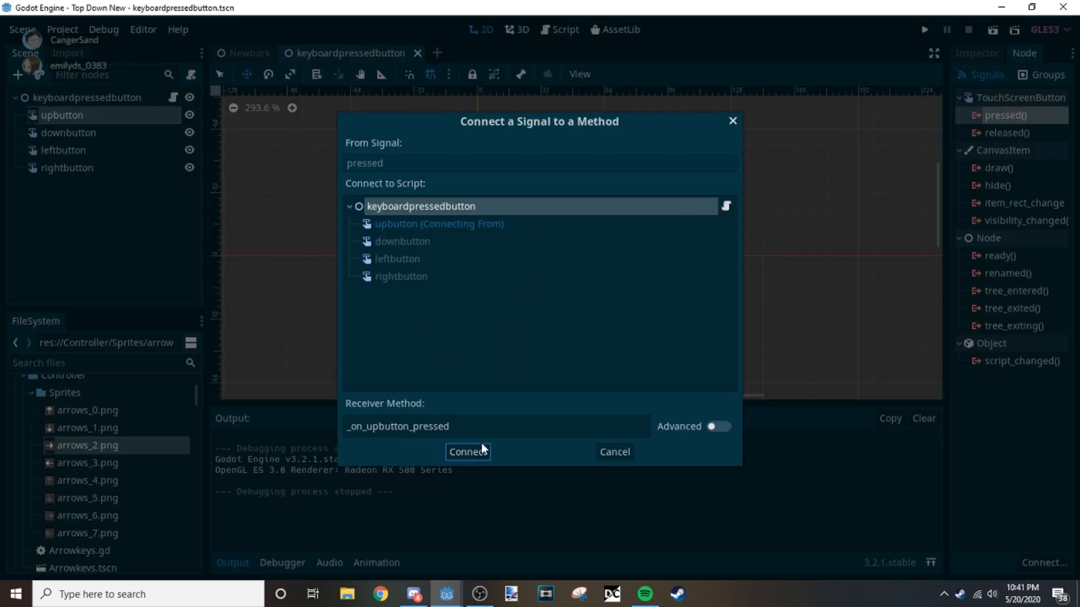
click(466, 451)
Step: Connect upbutton's released() signal as _on_upbutton_released and remove the blank lines between the two upbutton handlers
click(56, 97)
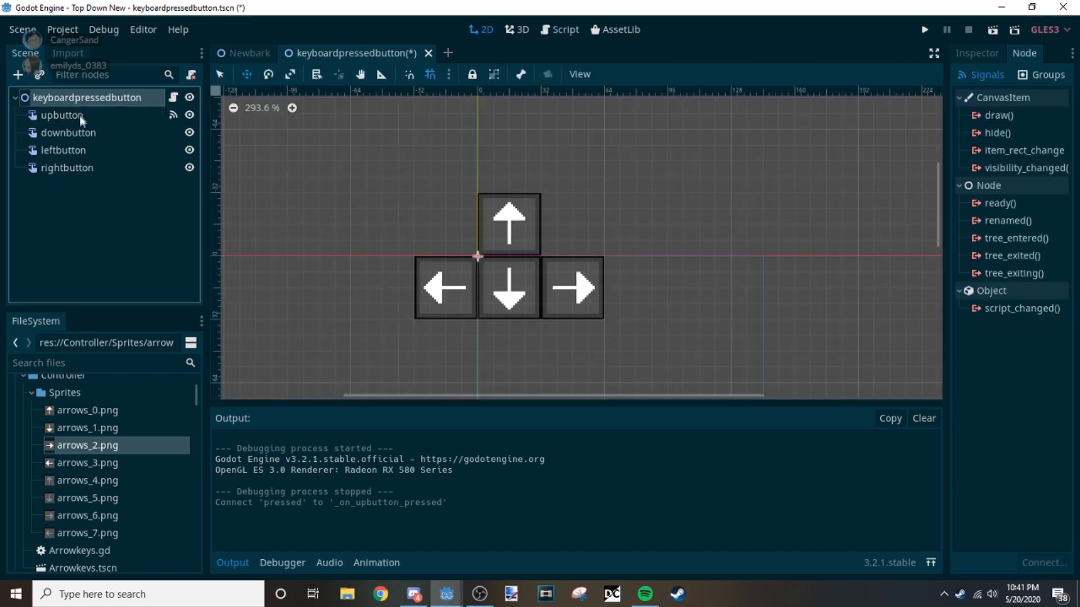
click(79, 115)
click(976, 54)
click(1022, 54)
double_click(1001, 150)
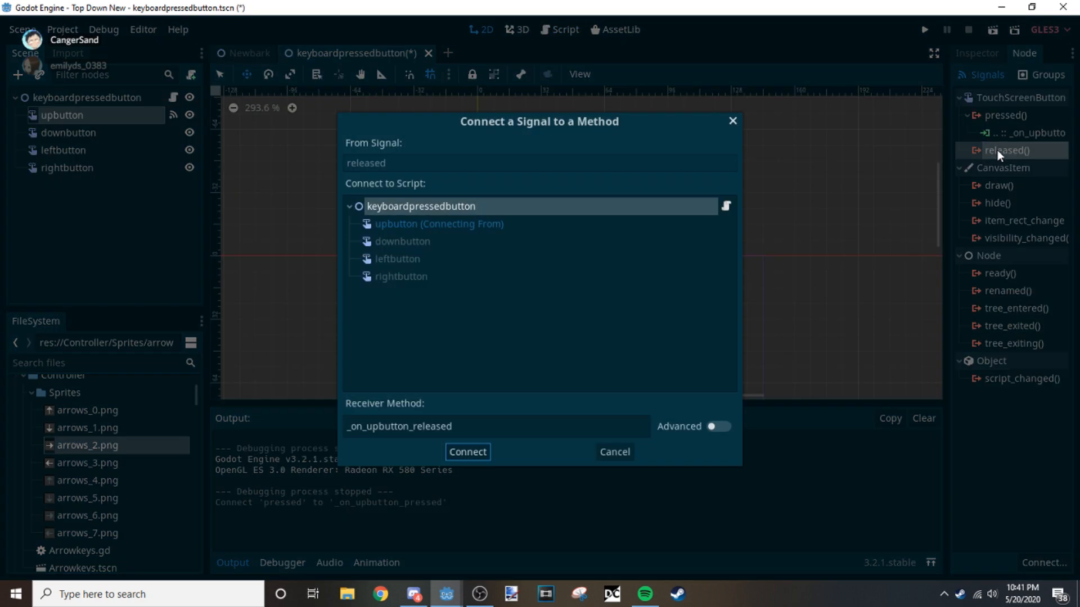
click(467, 452)
click(436, 207)
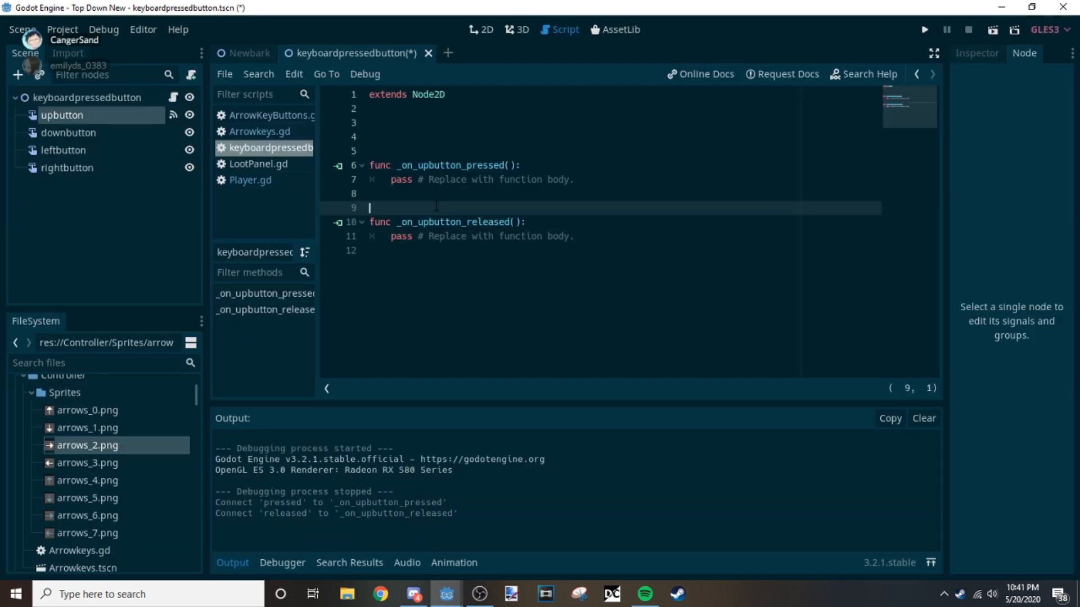
key(BackSpace)
key(BackSpace)
Step: Connect downbutton's pressed() and released() signals to _on_downbutton_pressed and _on_downbutton_released in the keyboardpressedbutton script
click(62, 132)
double_click(990, 115)
key(Return)
click(62, 132)
double_click(991, 149)
key(Return)
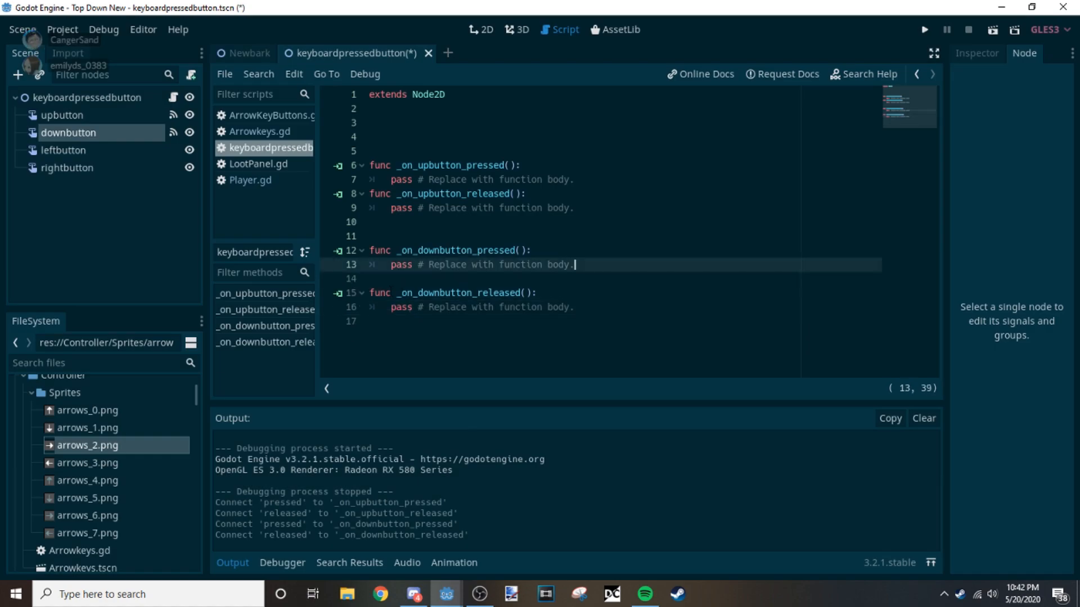
Step: Connect leftbutton's pressed() and released() signals to _on_leftbutton_pressed and _on_leftbutton_released in the keyboardpressedbutton script
click(63, 150)
double_click(991, 116)
key(Return)
click(63, 150)
double_click(991, 133)
key(Return)
Step: Connect rightbutton's pressed() and released() signals to _on_rightbutton_pressed and _on_rightbutton_released in the keyboardpressedbutton script
click(67, 167)
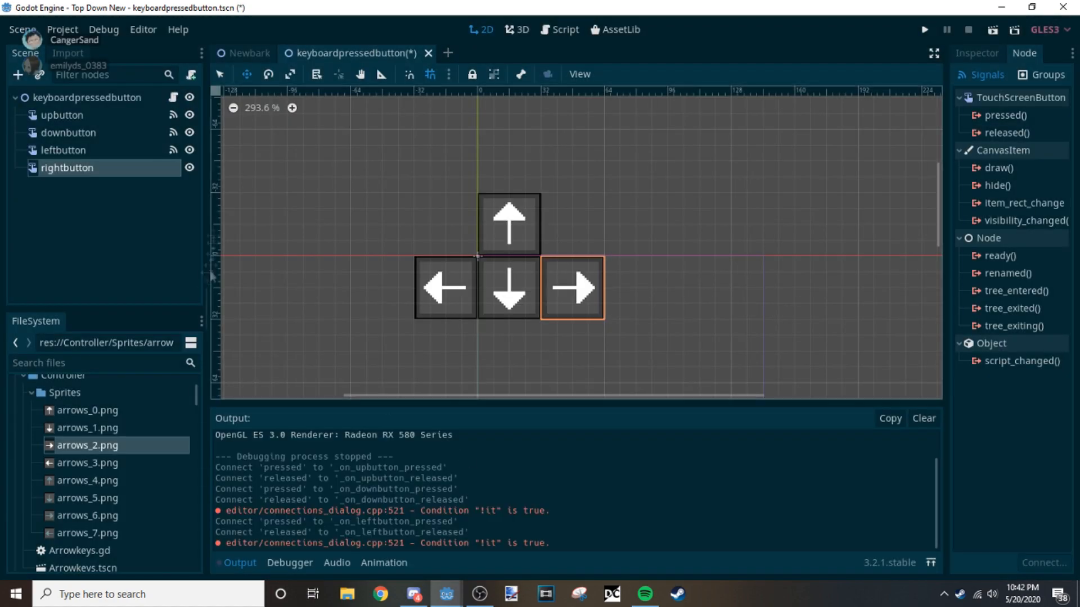
double_click(991, 115)
key(Return)
click(129, 164)
double_click(991, 150)
key(Return)
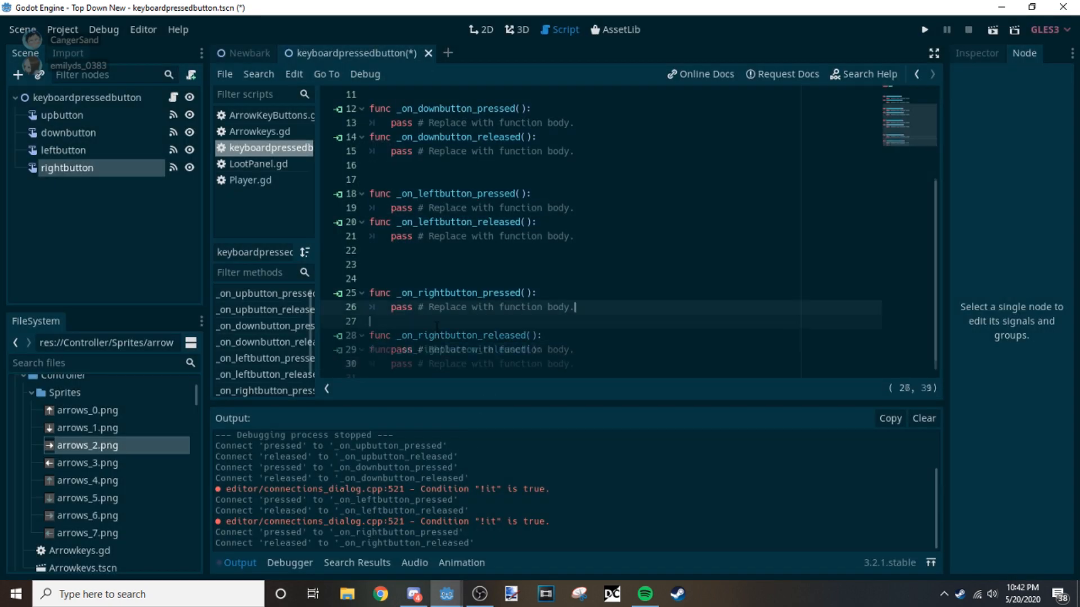
Step: Replace the placeholder body of _on_upbutton_pressed with Input.action_press("ui_up")
drag(575, 179, 391, 179)
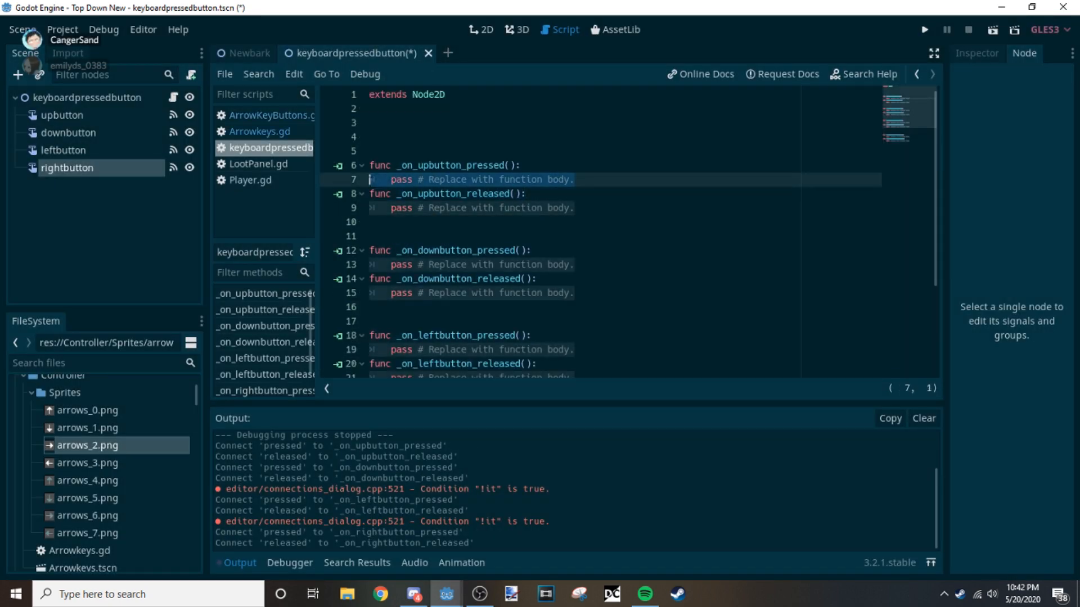
text(\])
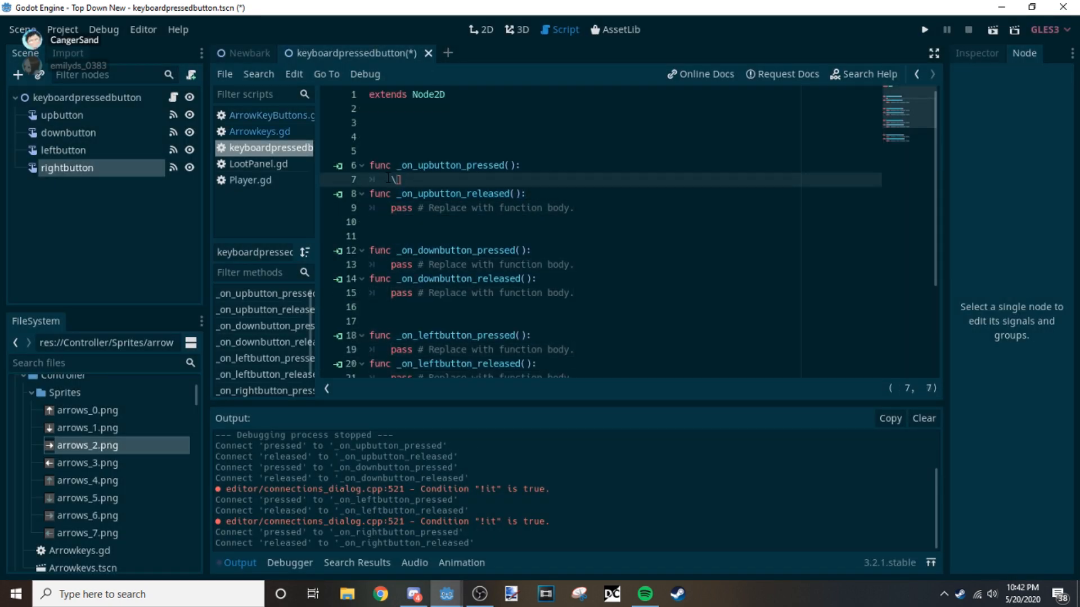
text(po)
key(BackSpace)
text(ut.)
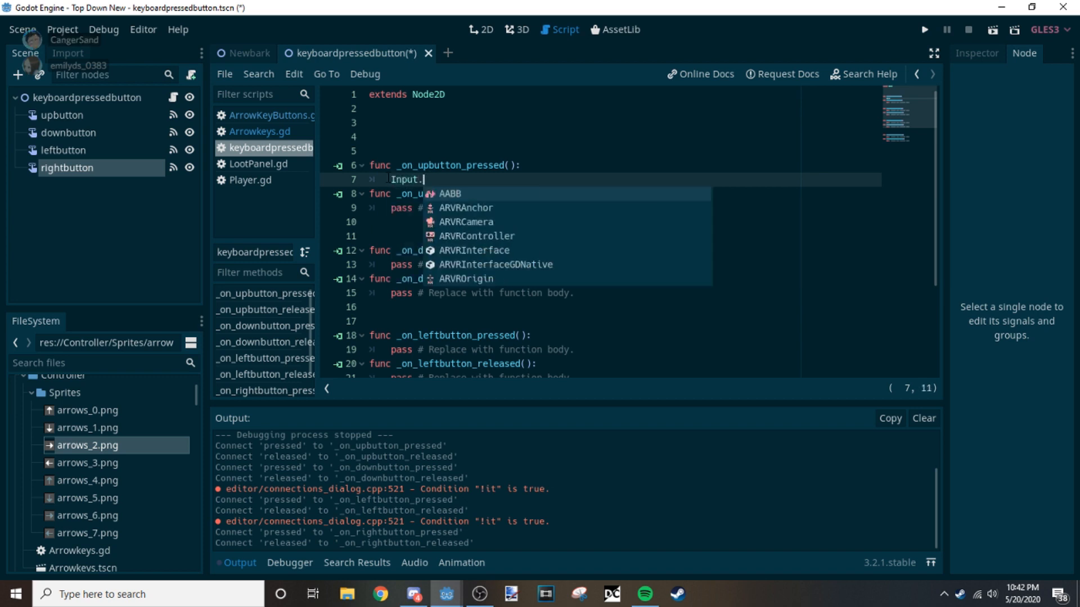
text(action_press()
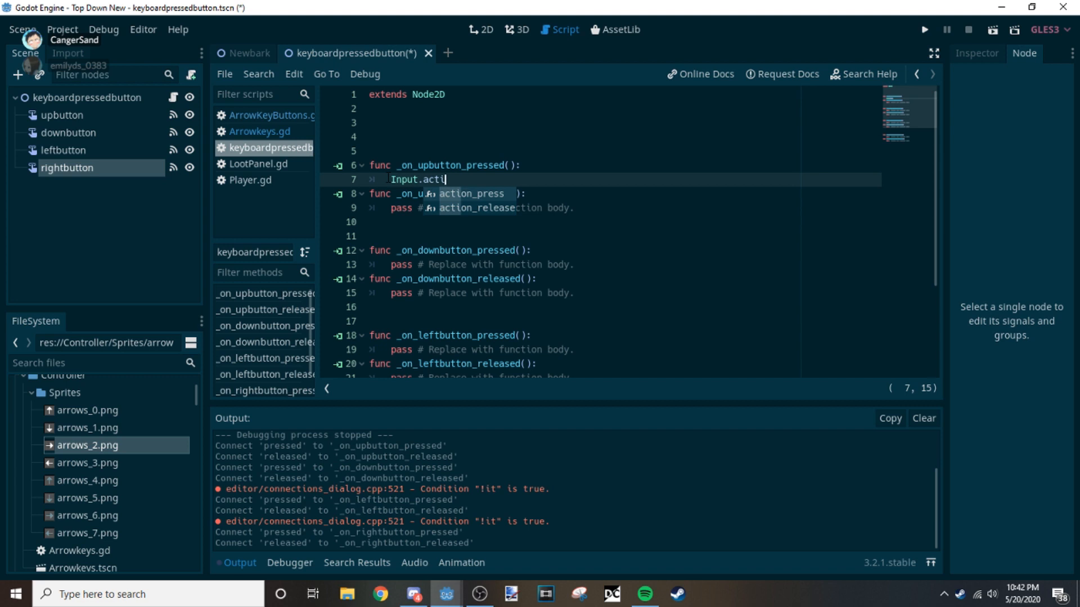
key(Return)
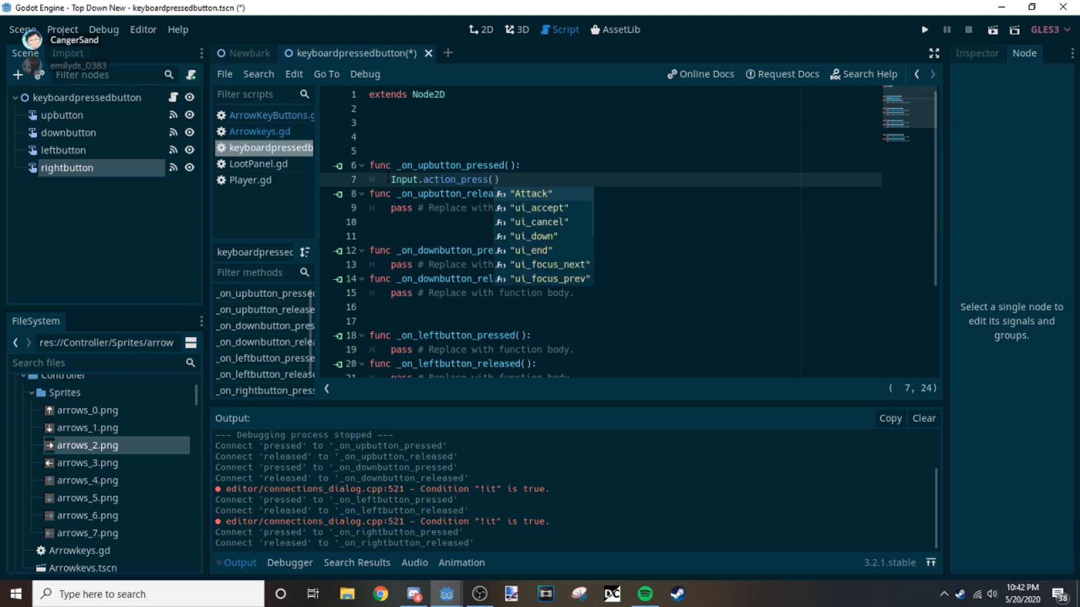
key(Down)
key(Down)
key(Down)
key(Down)
key(Down)
key(Up)
key(Up)
key(Down)
key(Down)
key(Down)
key(Down)
key(Down)
key(Down)
key(Down)
key(Down)
key(Down)
key(Down)
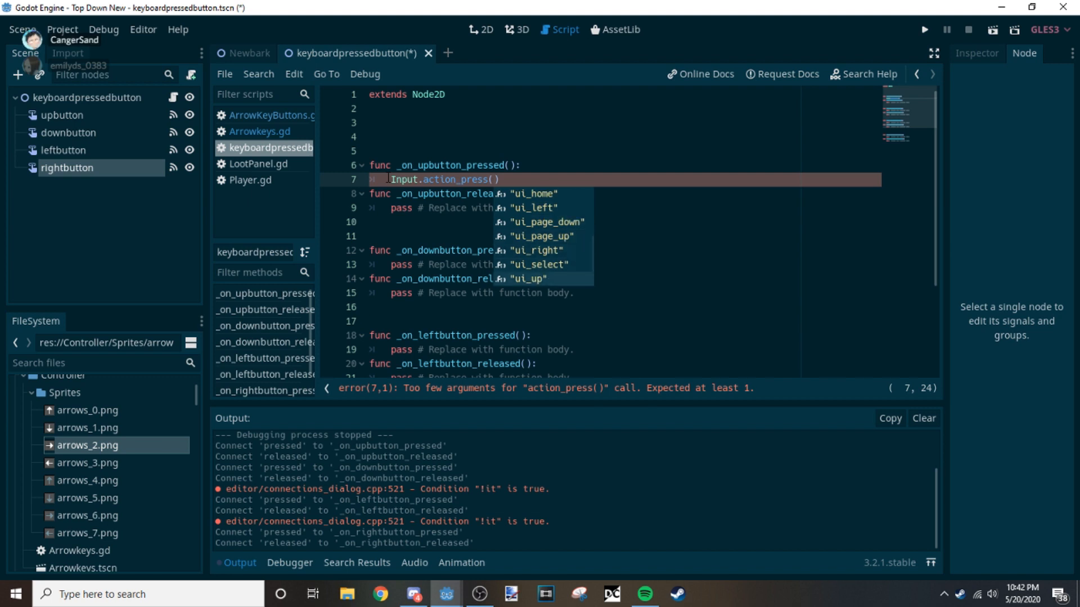
key(Return)
Step: Replace the placeholder body of _on_upbutton_released with Input.action_release("ui_up") and save the scene
click(370, 236)
drag(574, 208, 390, 207)
key(BackSpace)
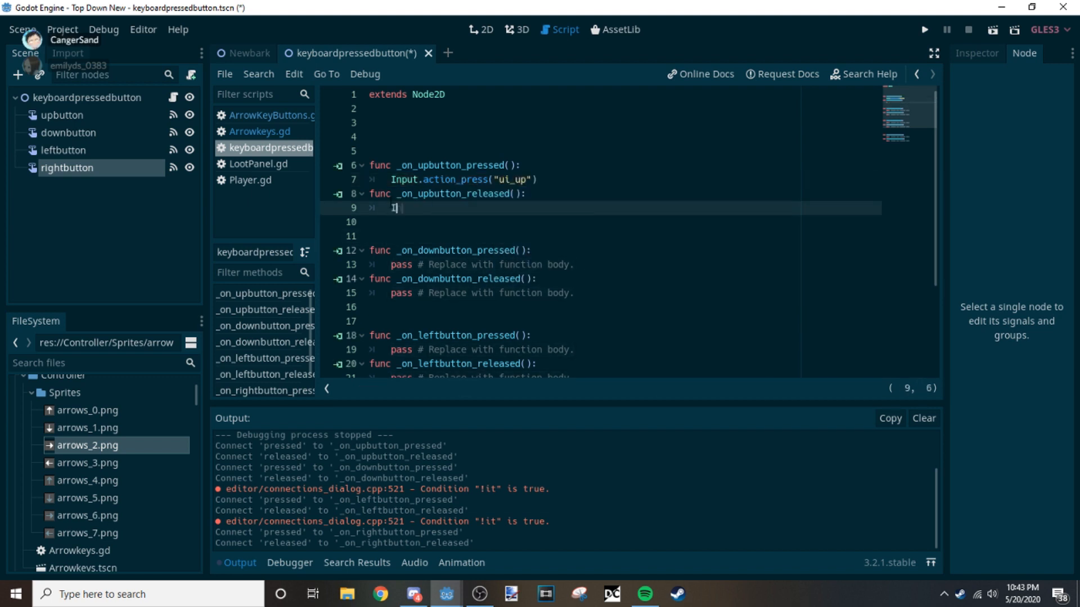
text(Input.ac)
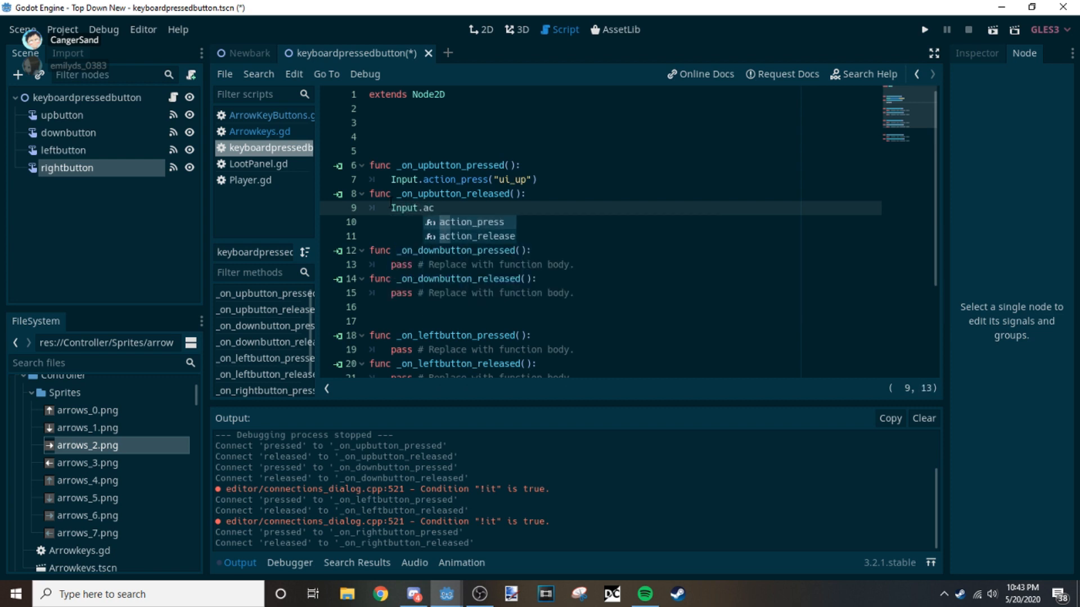
key(Down)
key(Return)
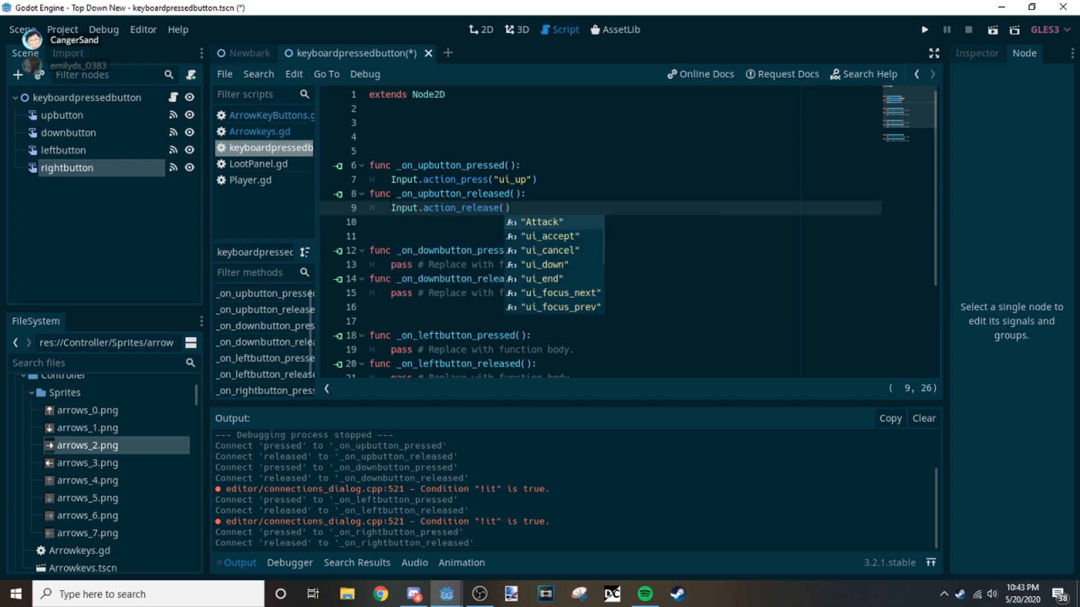
key(Down)
key(Down)
key(Down)
key(Down)
key(Down)
key(Down)
key(Down)
key(Down)
key(Down)
key(Down)
key(Down)
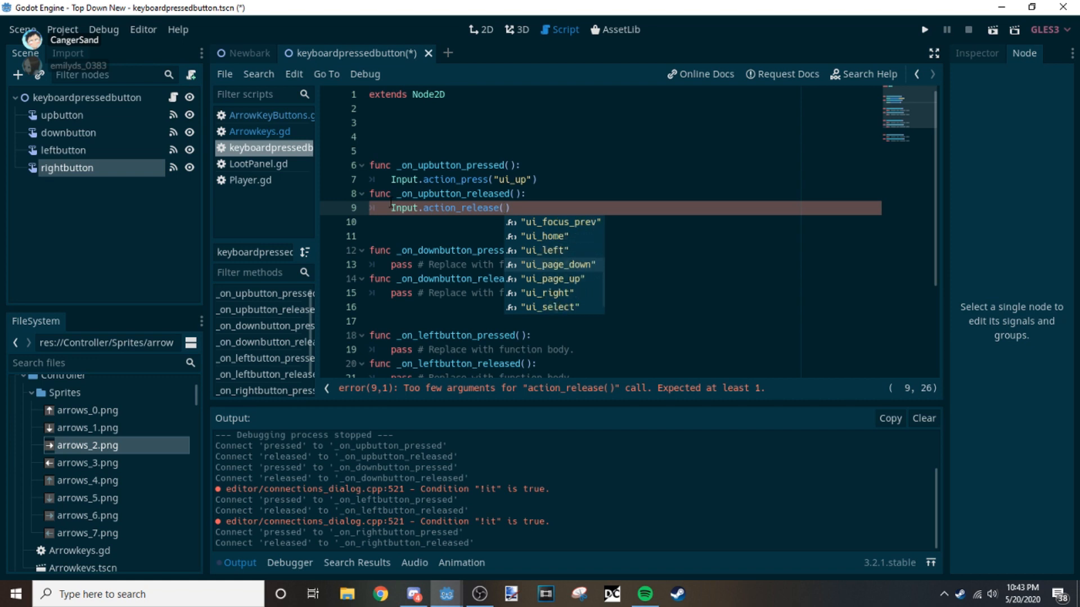
key(Down)
key(Down)
key(Return)
click(418, 223)
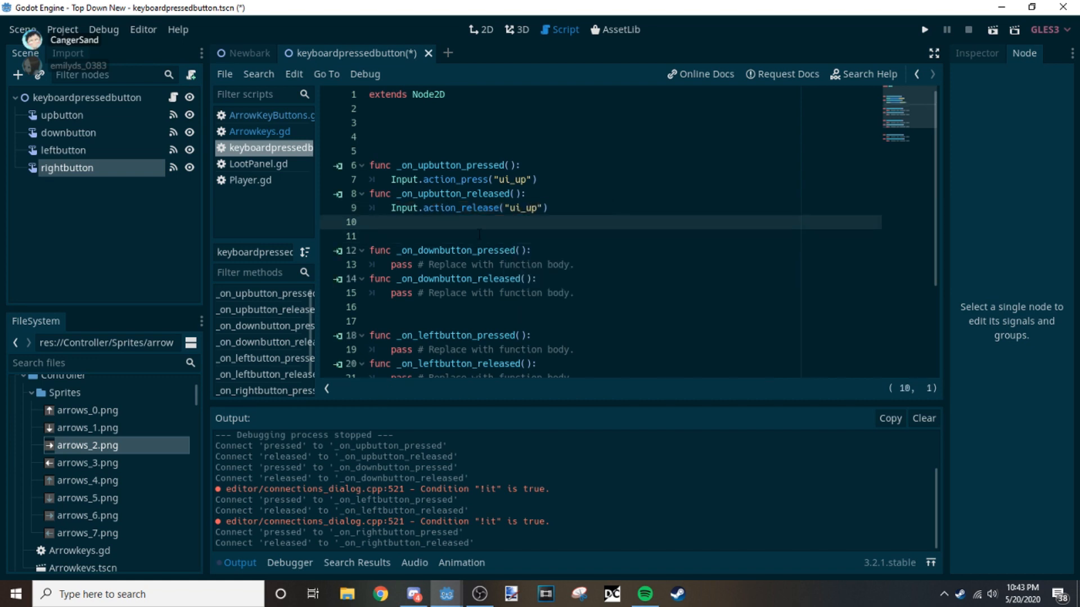
key(ctrl+s)
Step: Review the press and release handlers and the button layout in the ArrowKeyButtons scene, and close it without saving
click(482, 30)
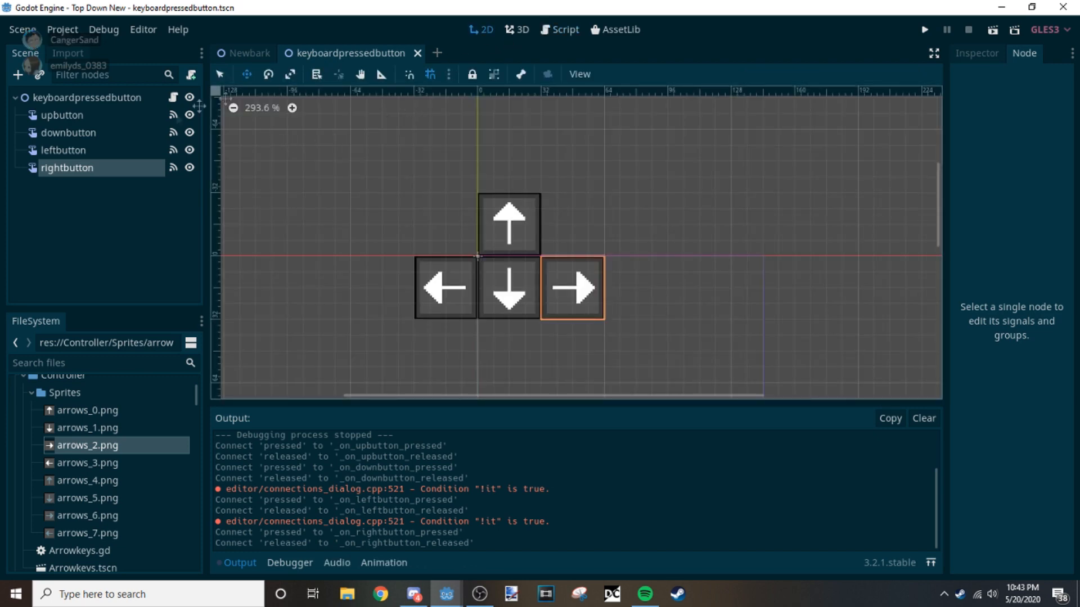
click(561, 30)
scroll(442, 162, down, 2)
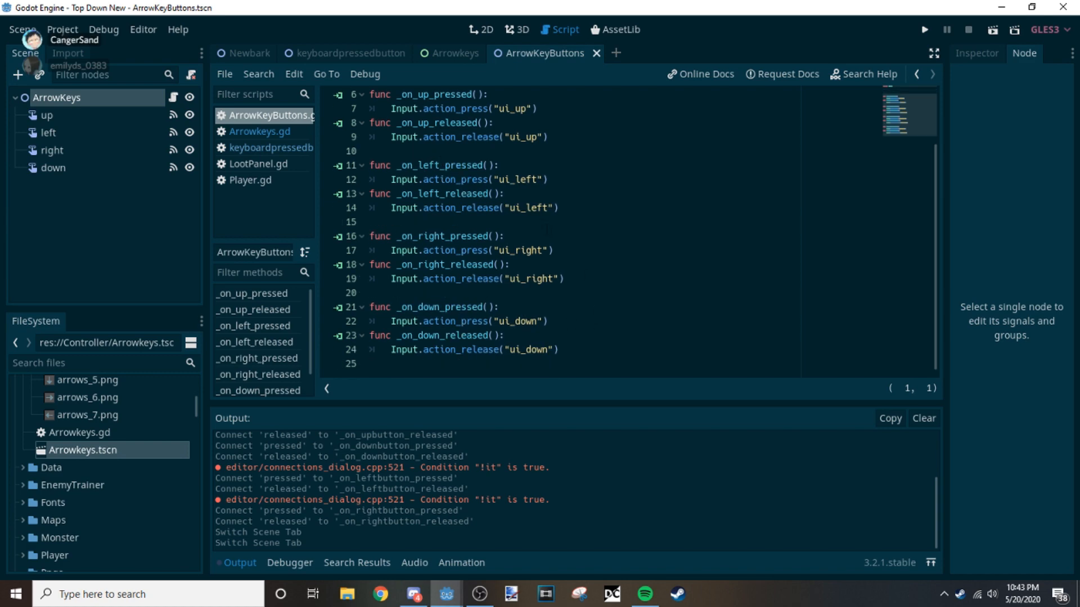
scroll(545, 228, up, 2)
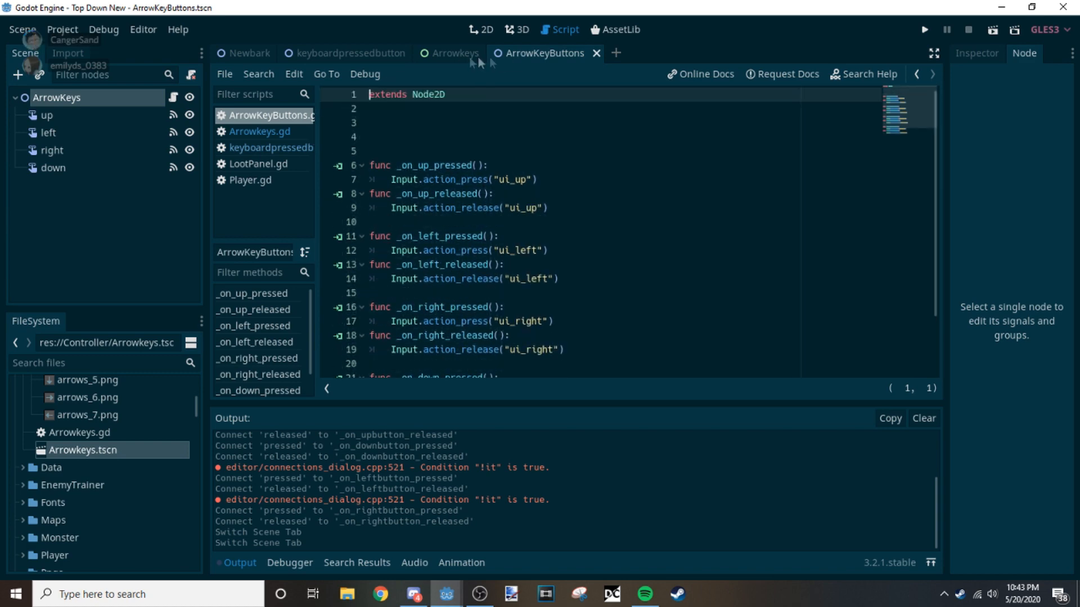
click(483, 30)
mouse_move(536, 184)
mouse_down()
mouse_move(521, 183)
mouse_move(550, 191)
mouse_up()
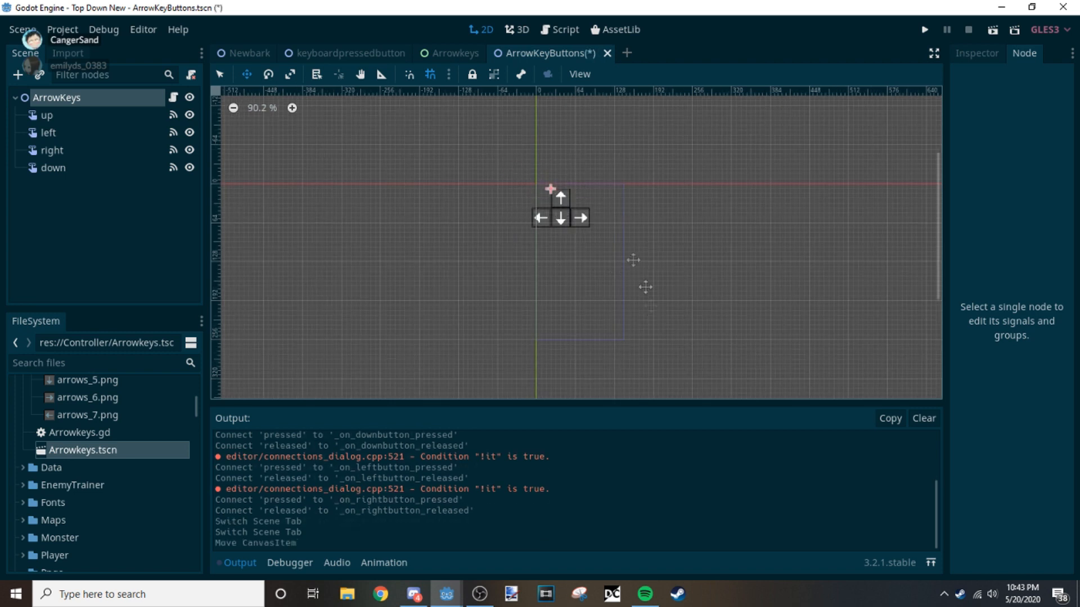
click(607, 53)
click(603, 310)
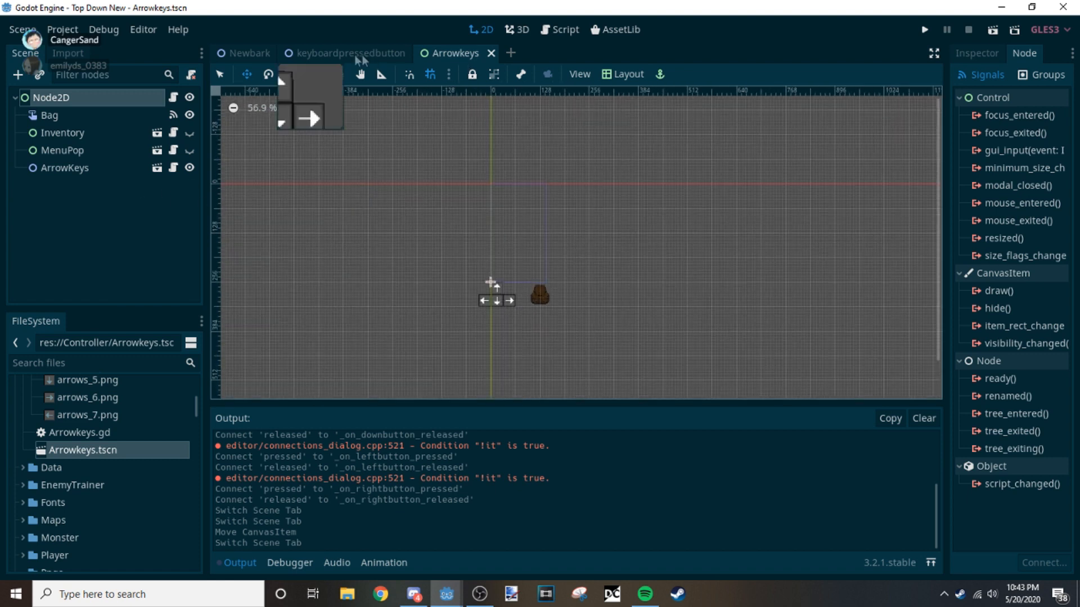
Step: Examine how the arrow buttons are nested by opening Newbark's Player scene, its Menus instance and the ArrowKeys node inside it
click(245, 52)
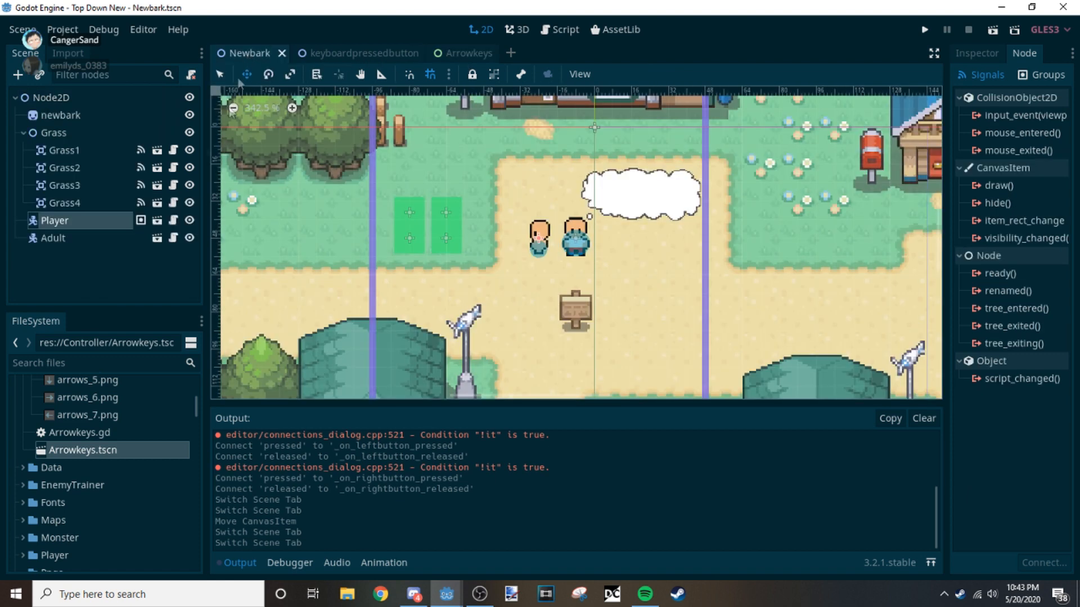
click(158, 221)
scroll(360, 252, down, 2)
scroll(386, 270, down, 4)
click(90, 213)
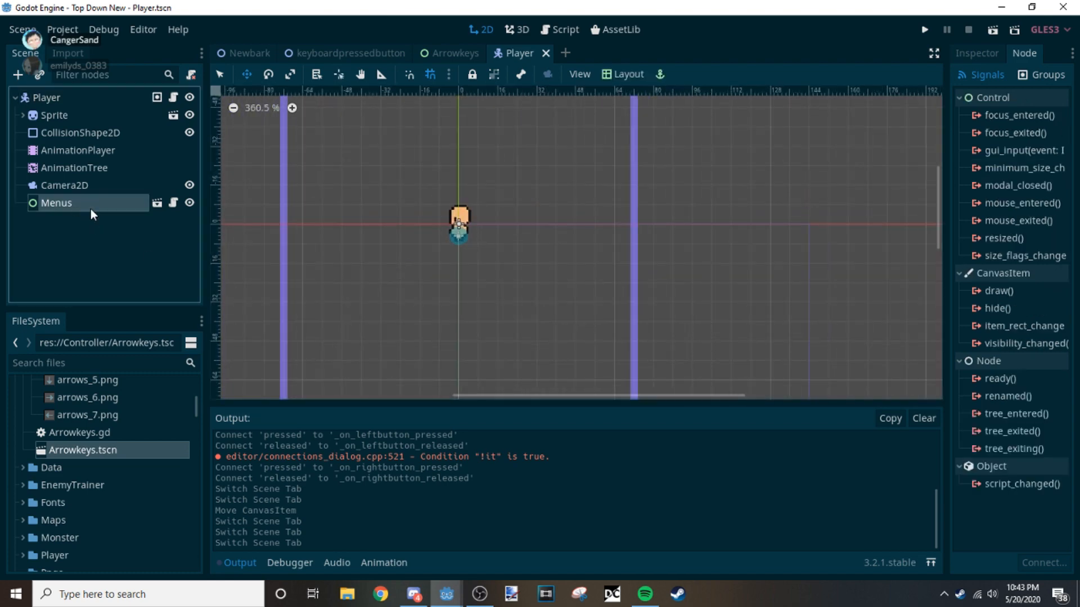
click(158, 204)
click(85, 167)
scroll(515, 314, up, 3)
scroll(569, 258, up, 1)
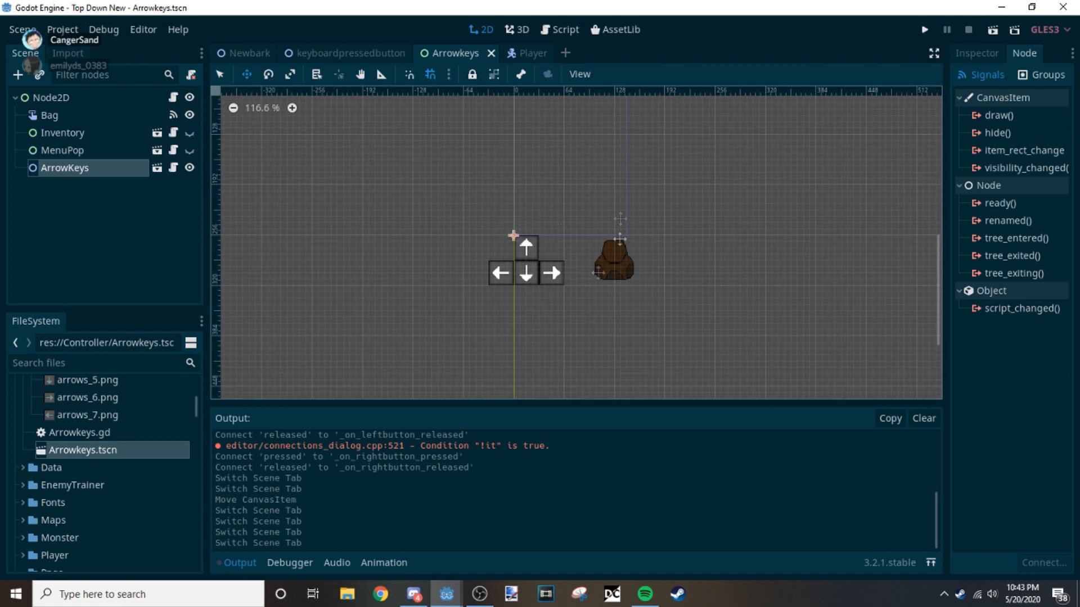
click(99, 98)
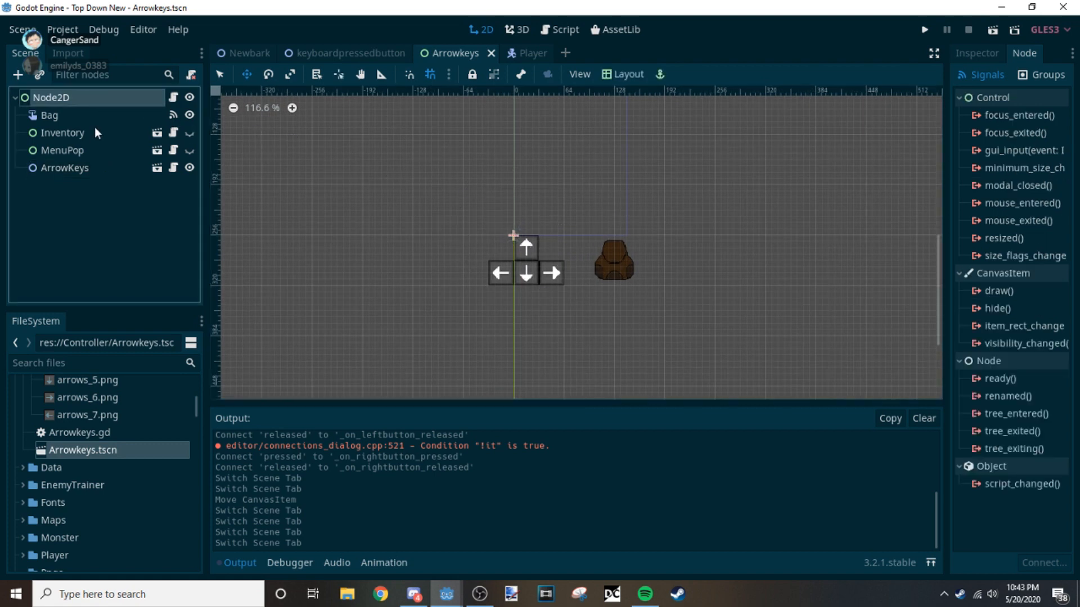
Step: Inspect where the Menus instance sits relative to the camera frame in the Player scene
click(519, 52)
scroll(442, 267, down, 2)
scroll(442, 268, down, 3)
middle_drag(442, 267, 471, 139)
scroll(472, 174, down, 6)
scroll(513, 185, down, 2)
middle_drag(513, 184, 521, 293)
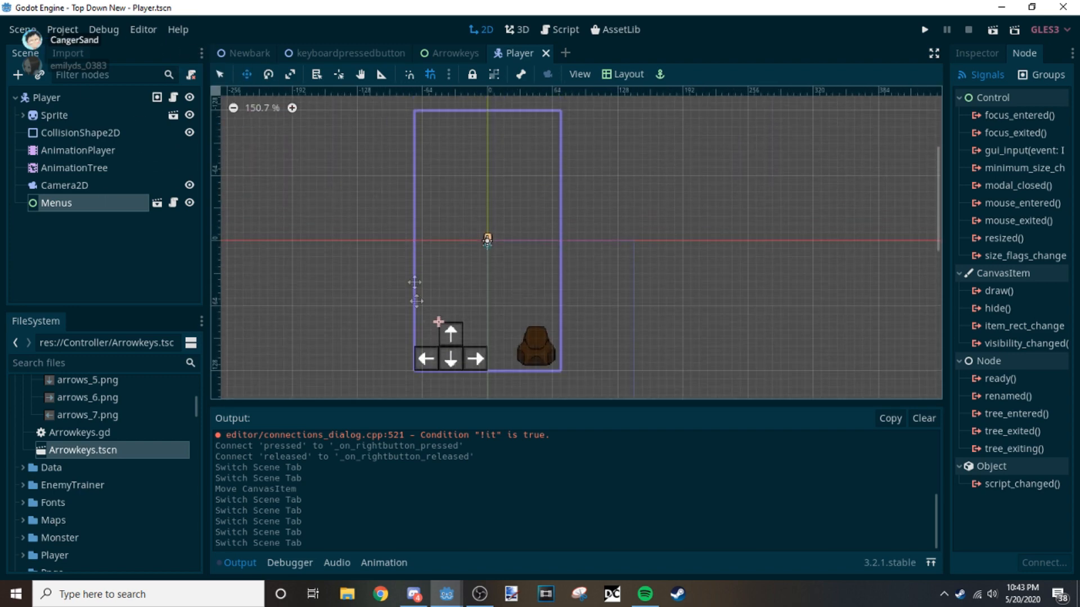
Step: Review the project's Display Window settings, covering the width, height, handheld orientation and stretch options, and close the project settings unchanged
click(63, 30)
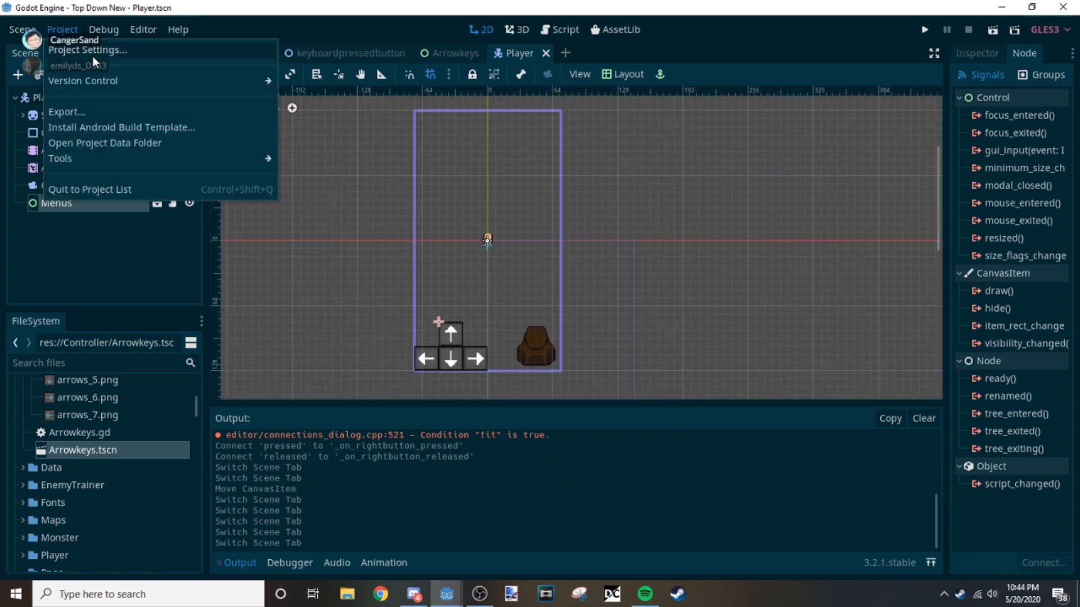
click(84, 47)
scroll(264, 383, down, 5)
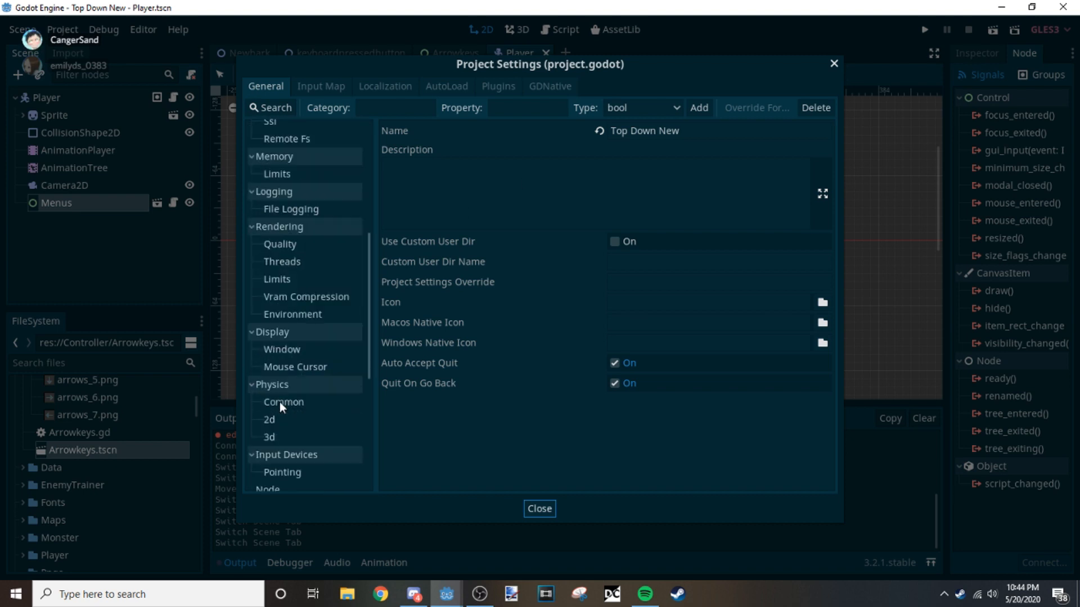
click(284, 349)
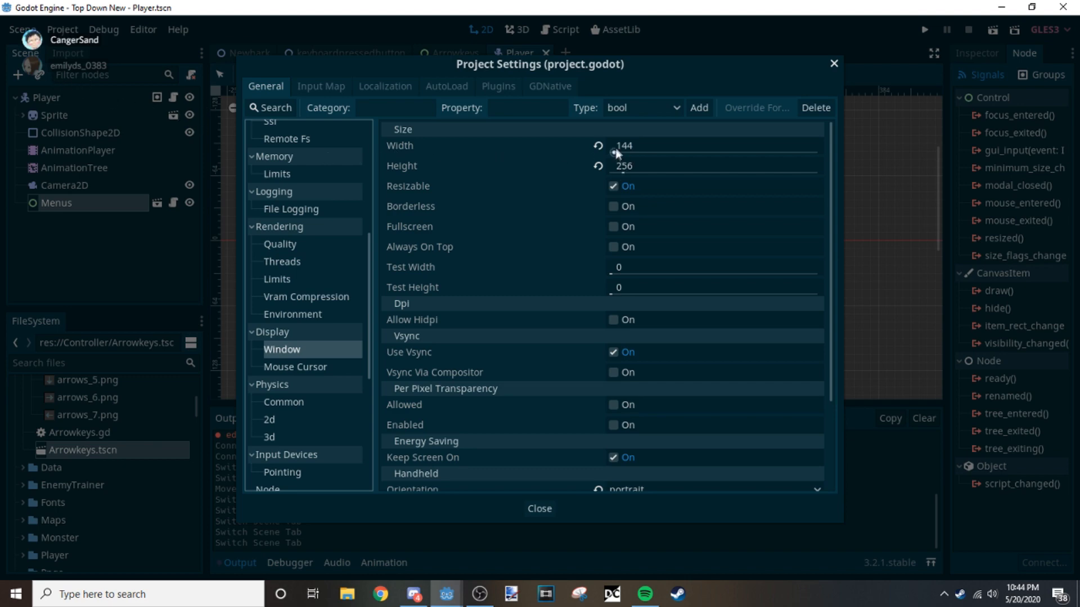
scroll(641, 412, down, 2)
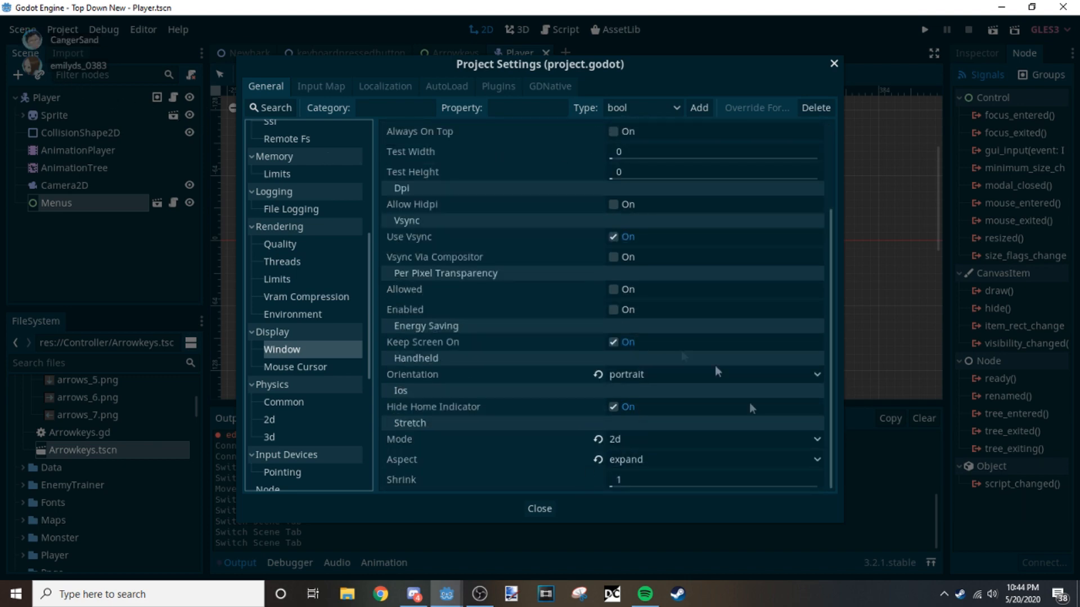
click(554, 510)
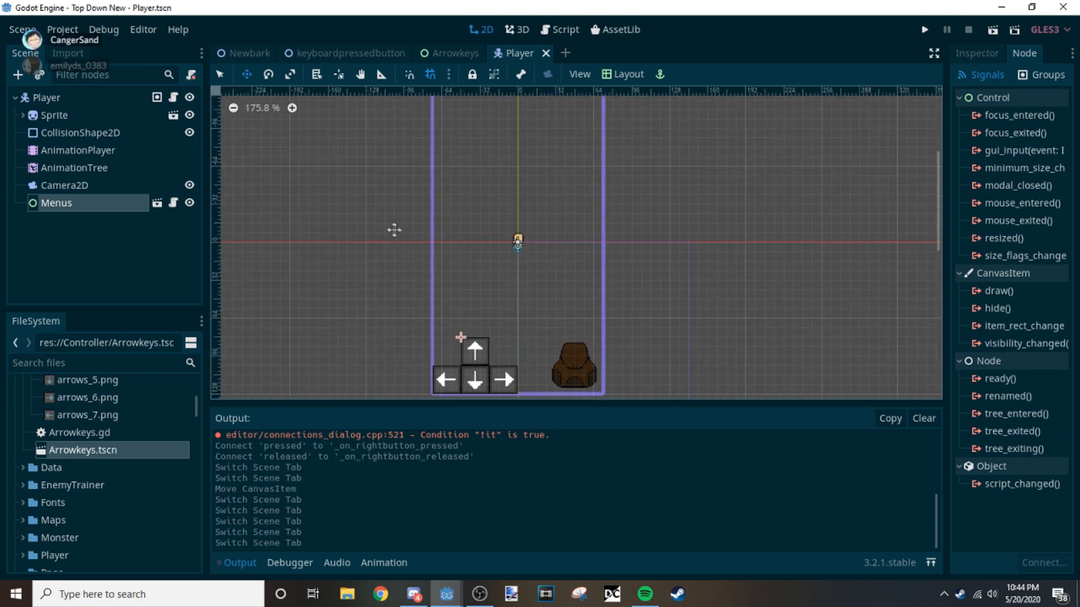
Step: Run the project in an enlarged game window and test the on-screen arrow buttons by walking the character around in all four directions
key(F5)
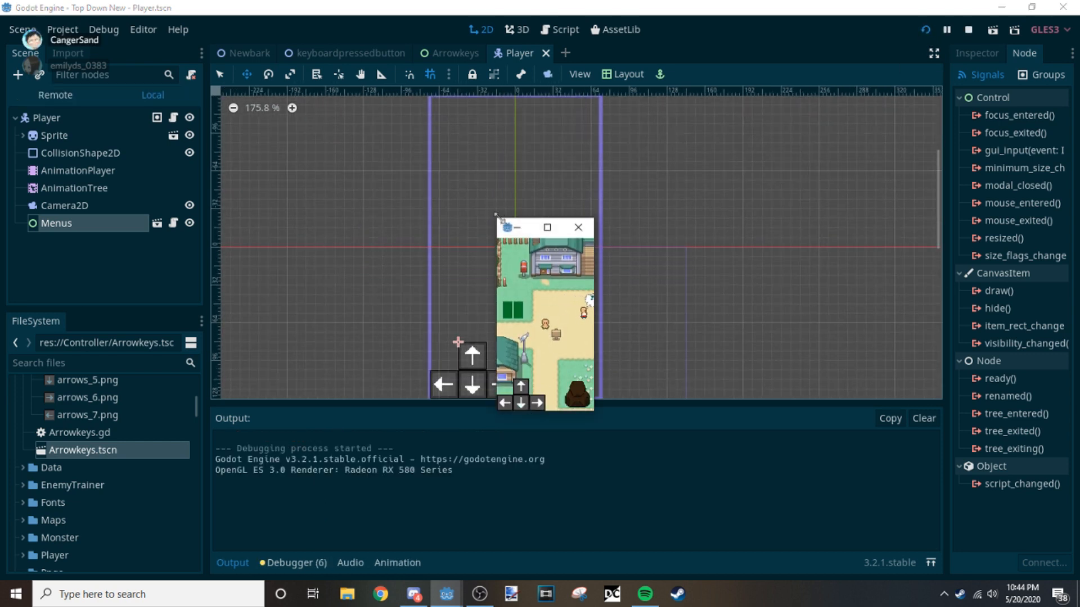
drag(498, 218, 360, 53)
click(431, 403)
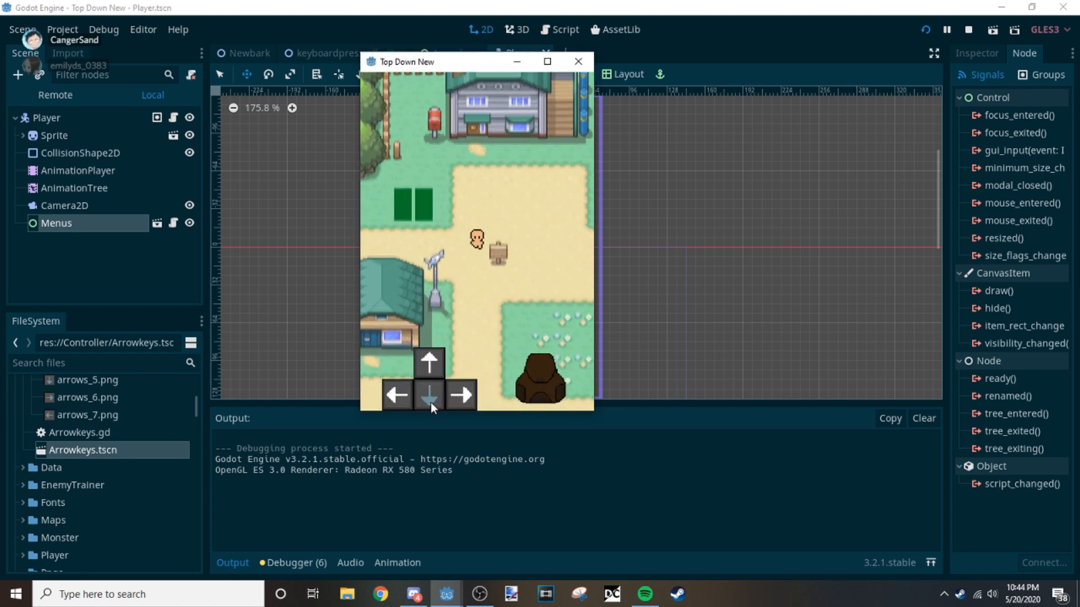
click(463, 397)
click(429, 369)
click(456, 393)
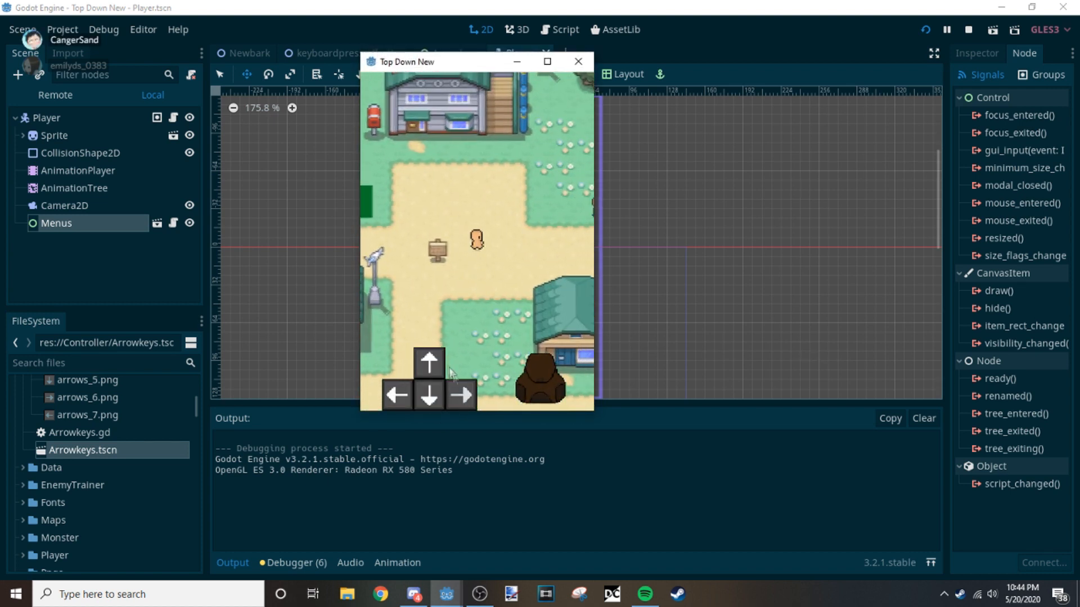
click(434, 369)
click(457, 397)
click(429, 371)
click(398, 396)
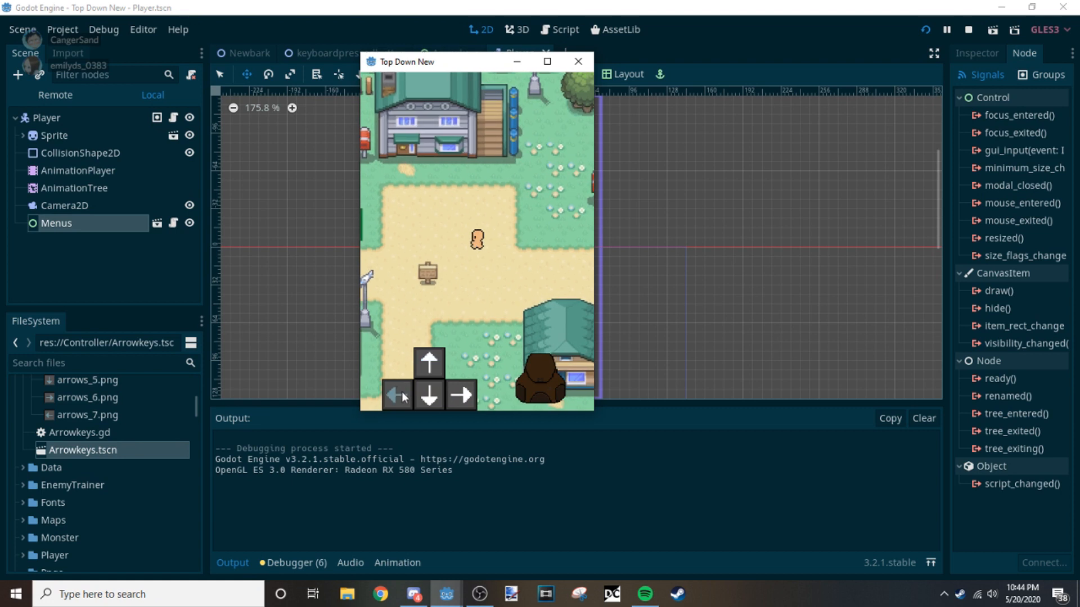
click(428, 371)
click(398, 396)
click(426, 372)
click(426, 372)
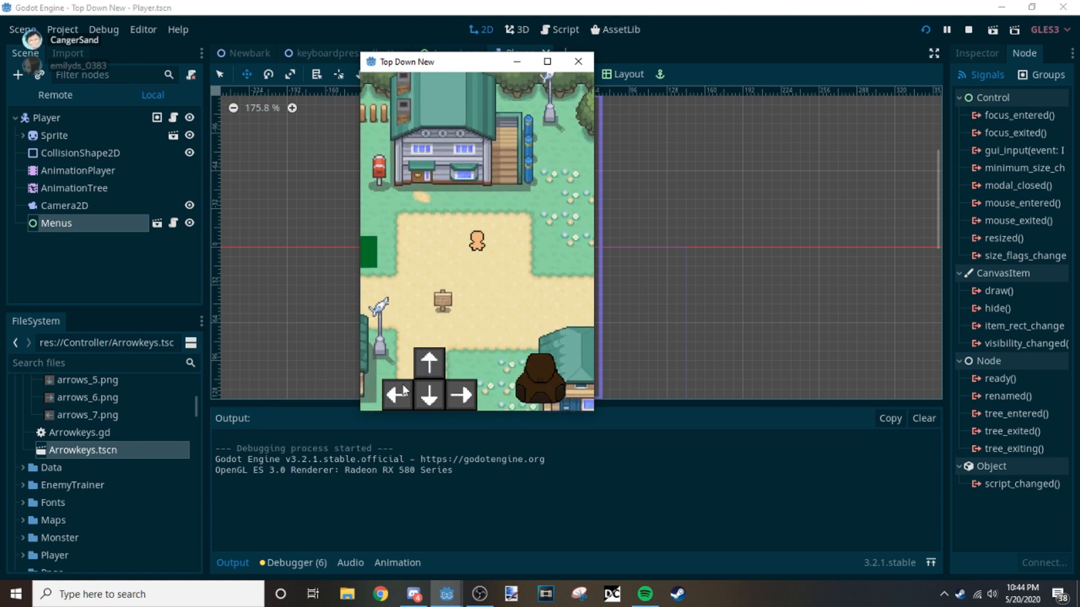
click(398, 396)
click(429, 396)
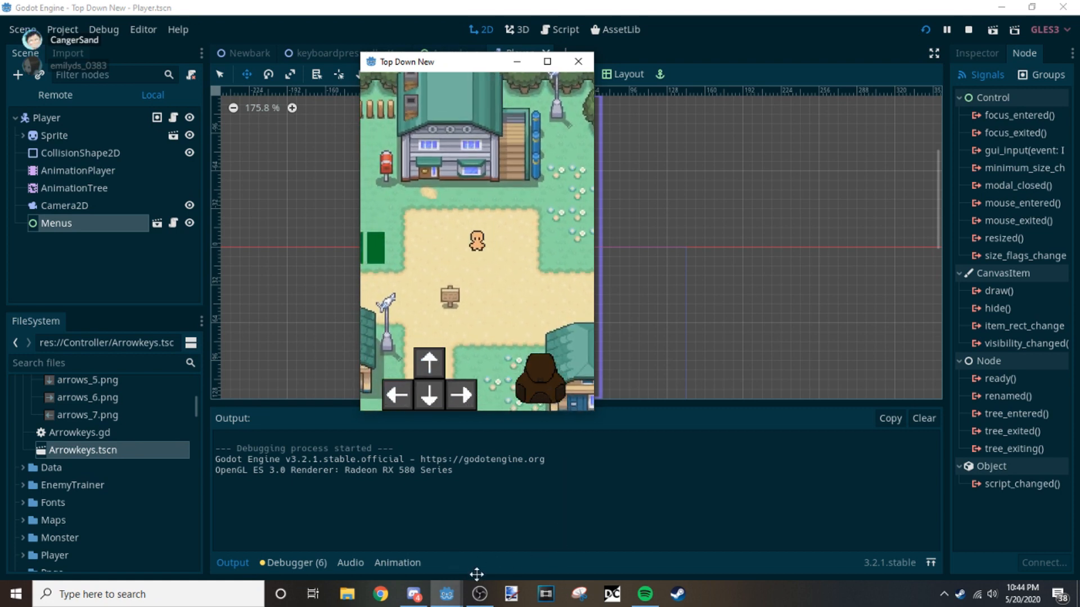